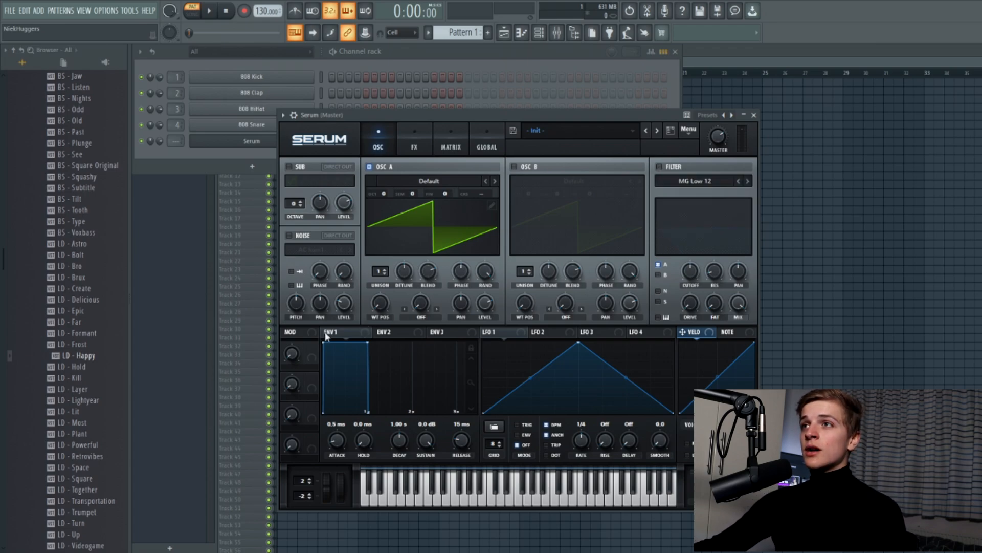
# Shape Env 1 with attack 61 ms, decay 602 ms, sustain -38.4 dB and release 108 ms.
pyautogui.moveTo(338, 439); pyautogui.dragTo(332, 407)
pyautogui.moveTo(434, 440); pyautogui.dragTo(410, 492)
pyautogui.moveTo(396, 436); pyautogui.dragTo(395, 447)
pyautogui.moveTo(458, 440); pyautogui.dragTo(458, 428)
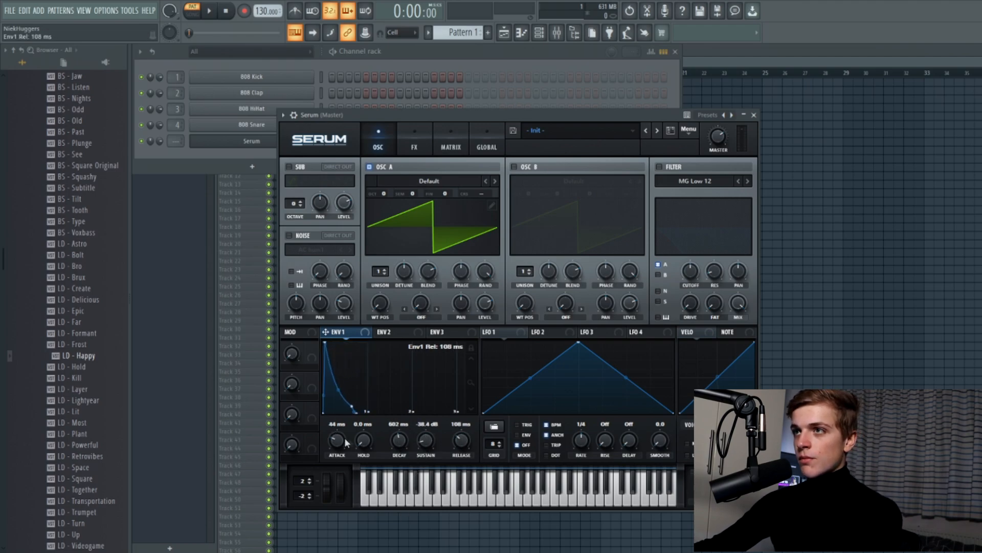
pyautogui.scroll(2, 346, 443)
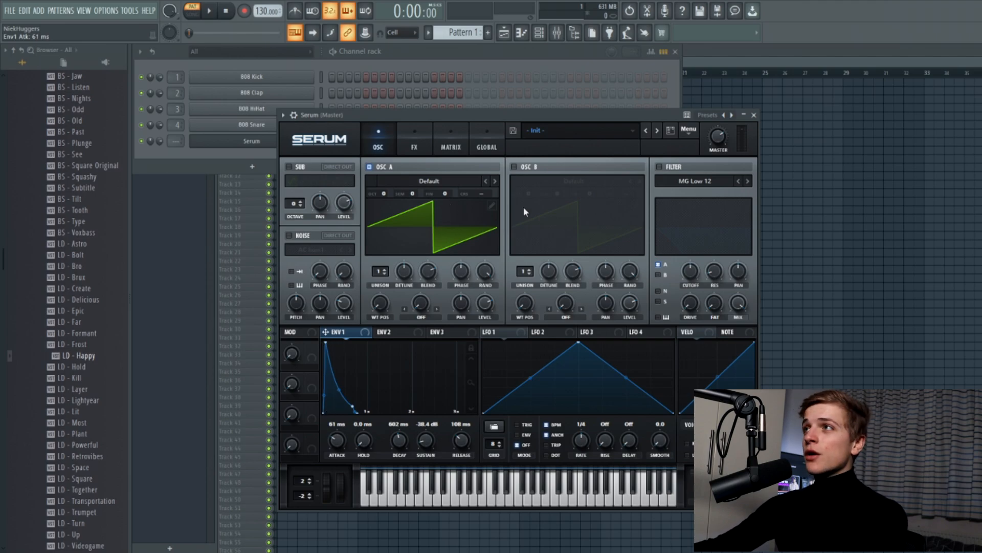
# Enable the filter, choose the MG Low 18 type and lower its cutoff to 8 Hz.
pyautogui.click(659, 168)
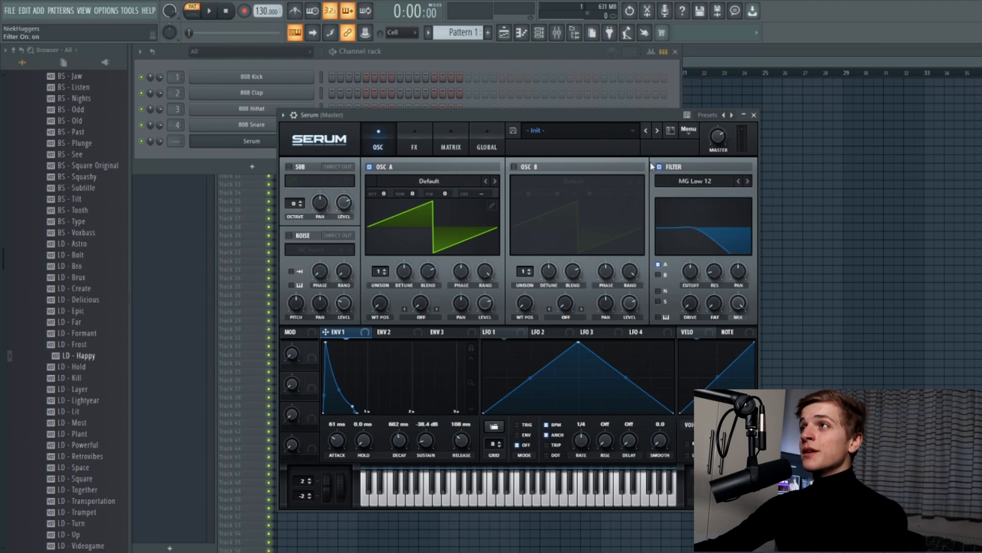
pyautogui.click(751, 184)
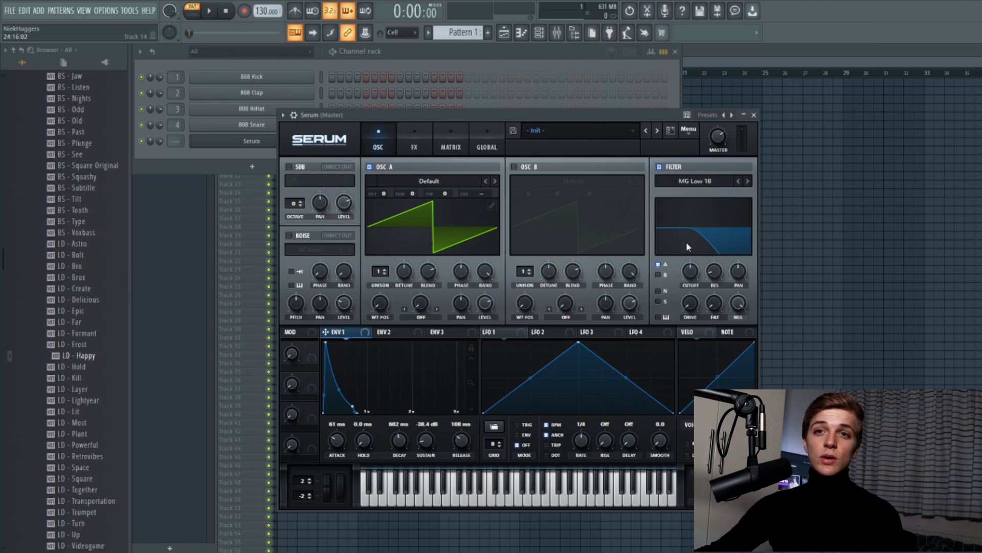
pyautogui.moveTo(689, 275); pyautogui.dragTo(675, 353)
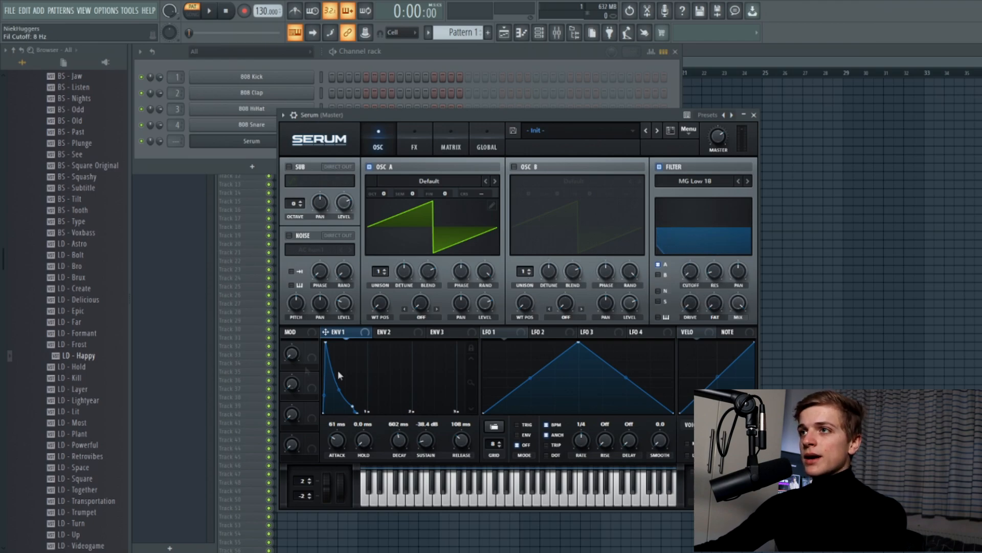
# Assign Env 1 to modulate the filter cutoff and play a test note.
pyautogui.moveTo(335, 336); pyautogui.dragTo(690, 271)
pyautogui.press('v')
pyautogui.press('v')
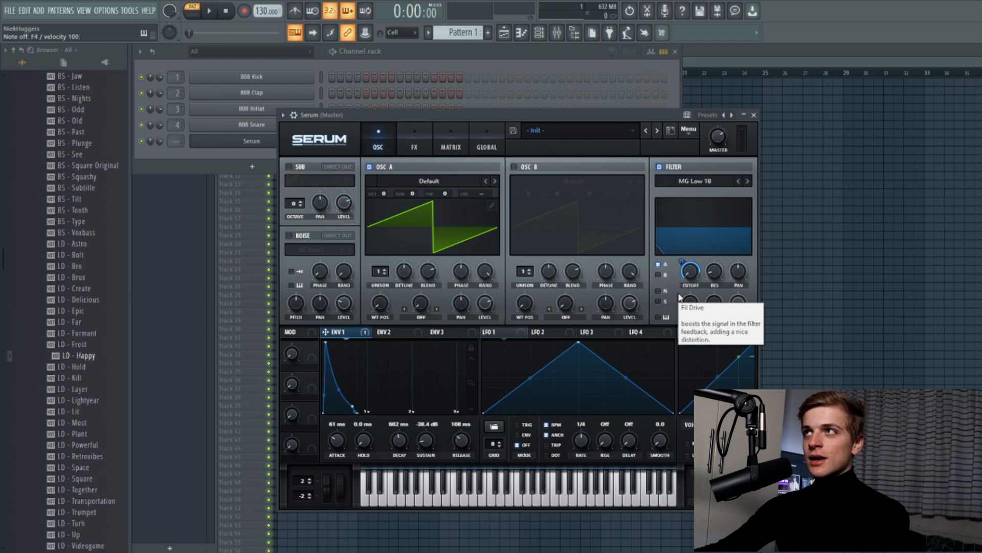
# Move the synth window aside and play a run of notes to audition the filter envelope.
pyautogui.moveTo(521, 118); pyautogui.dragTo(554, 127)
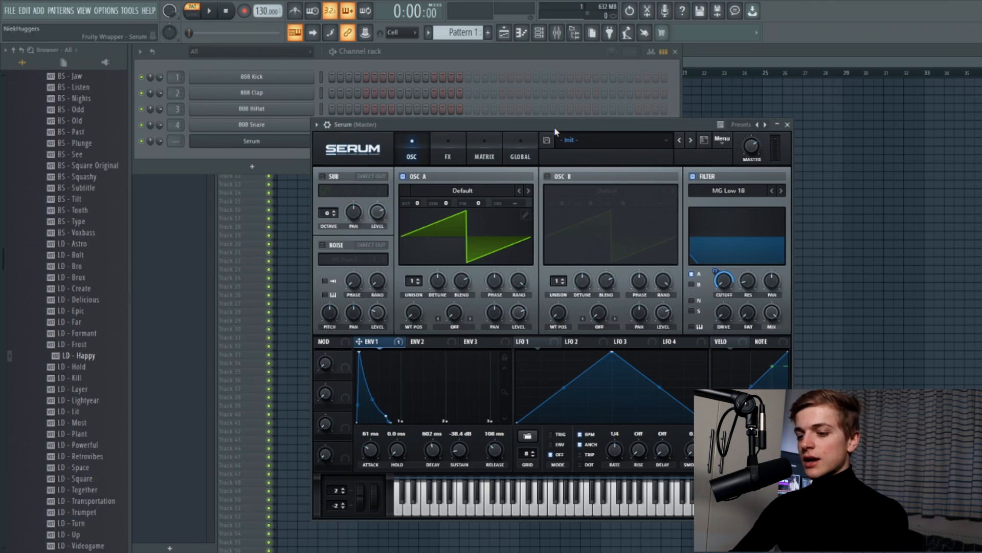
pyautogui.press('v')
pyautogui.press('v')
pyautogui.press('v')
pyautogui.press('v')
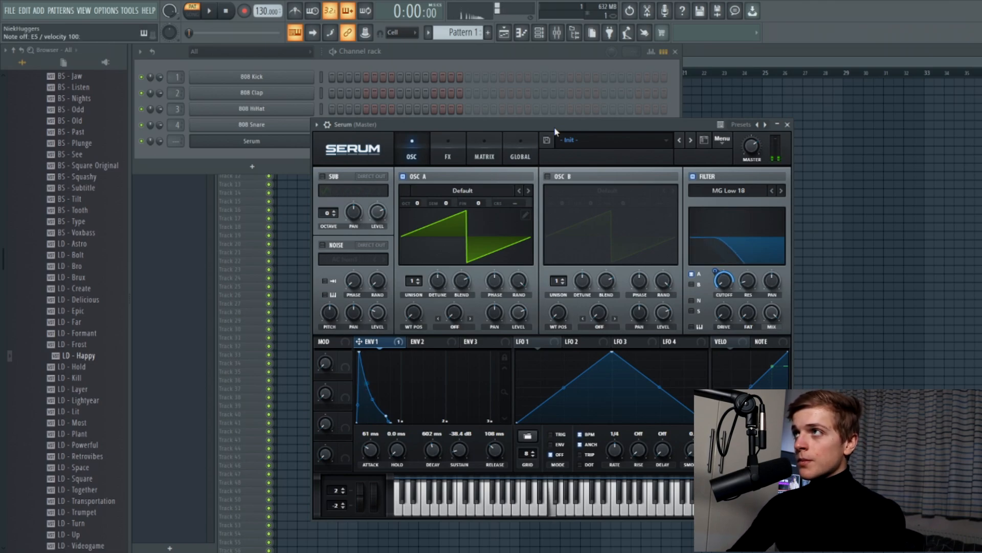
pyautogui.press('c')
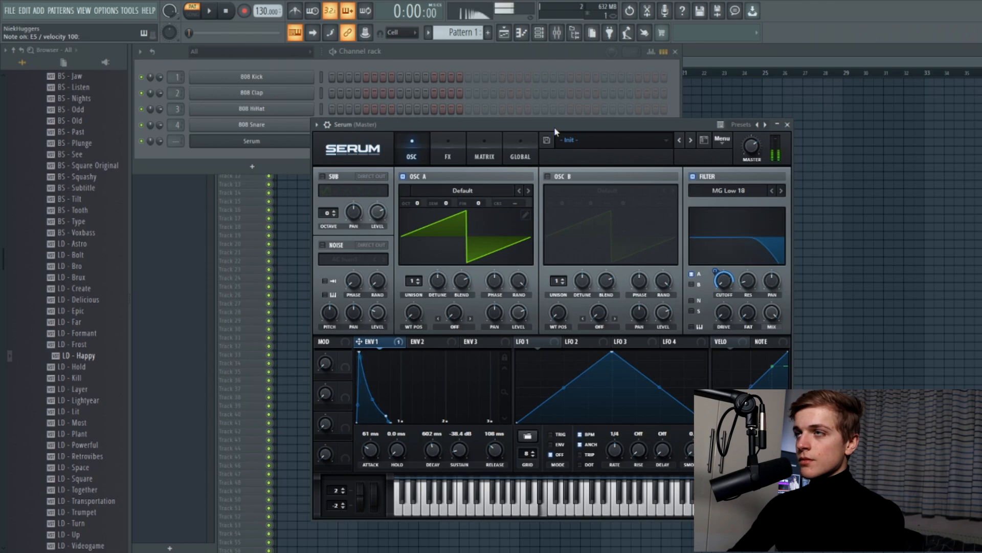
pyautogui.press('c')
pyautogui.press('v')
pyautogui.press('c')
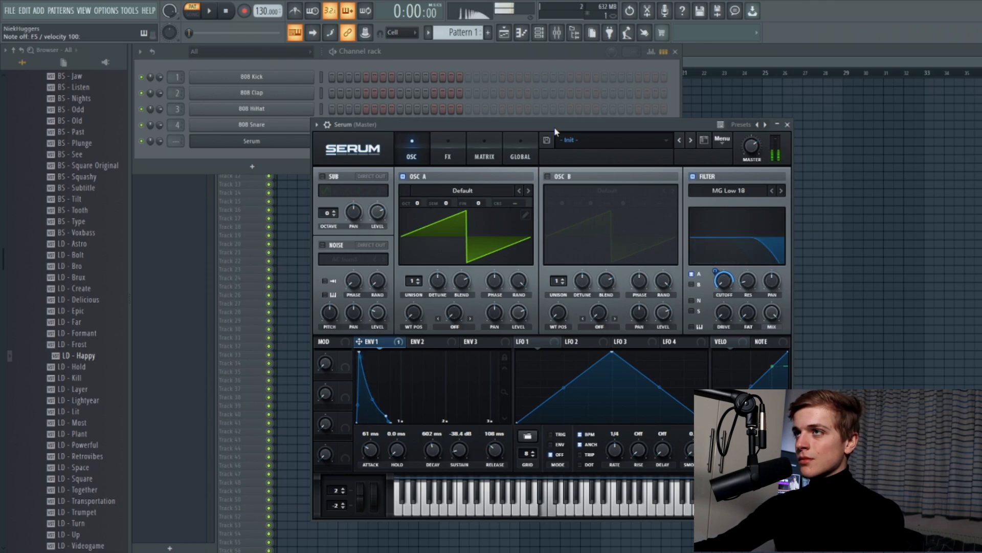
pyautogui.press('v')
pyautogui.press('e')
pyautogui.press('c')
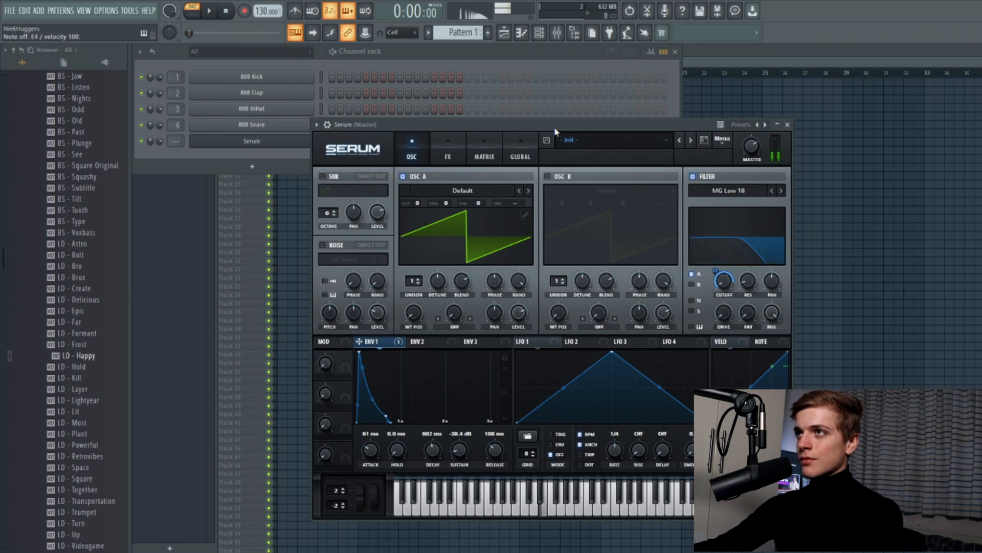
pyautogui.press('c')
pyautogui.press('e')
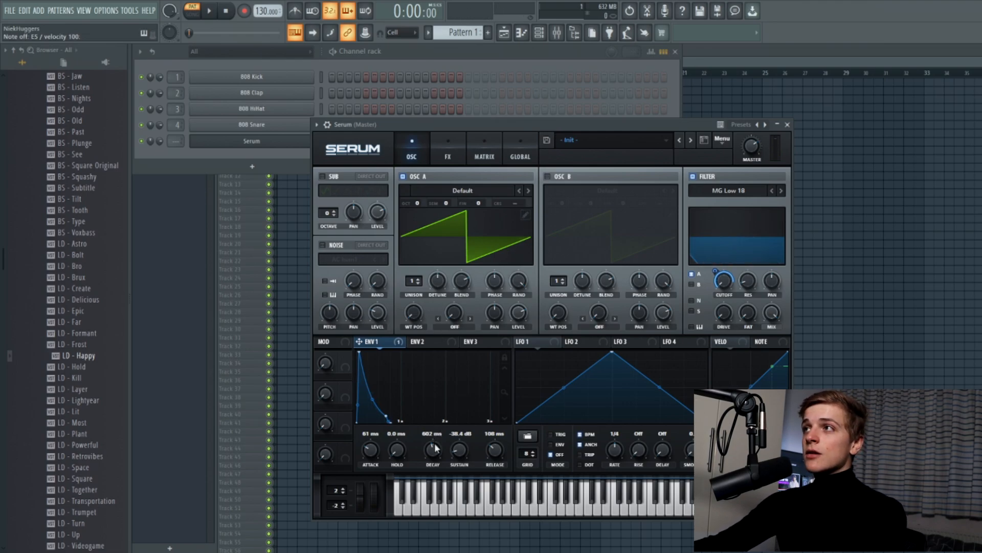
# Lengthen the Env 1 decay to 1.46 s and play notes to hear it.
pyautogui.moveTo(437, 450); pyautogui.dragTo(437, 436)
pyautogui.press('e')
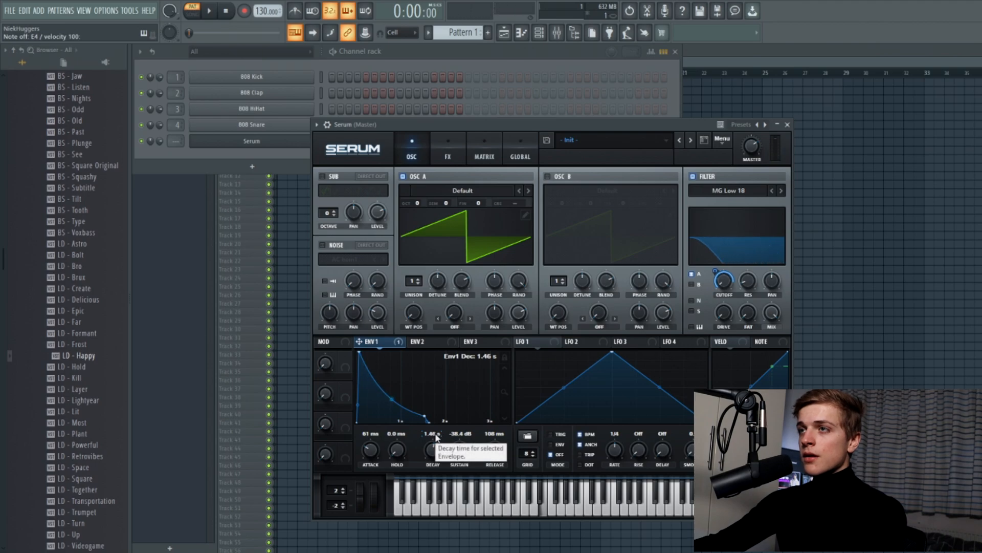
pyautogui.press('r')
pyautogui.press('e')
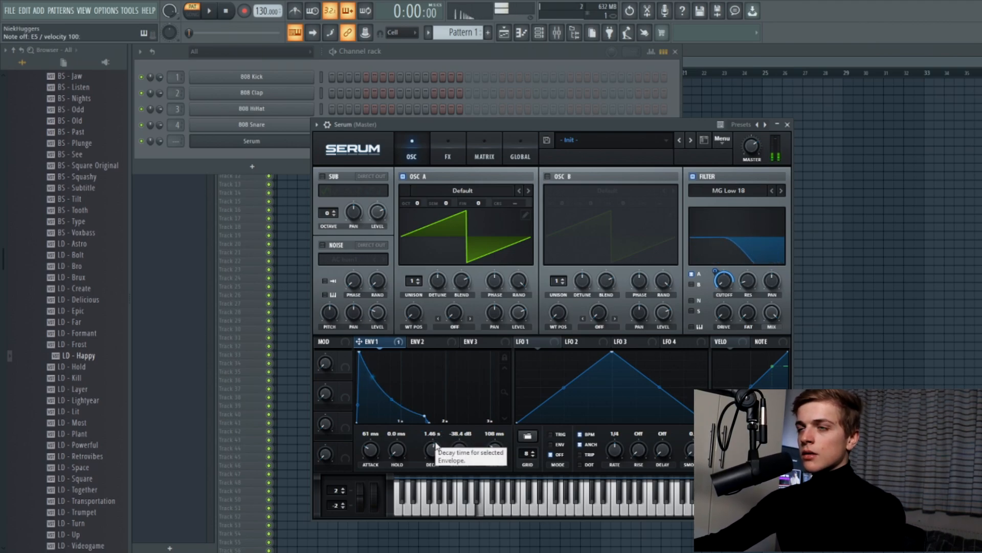
pyautogui.press('e')
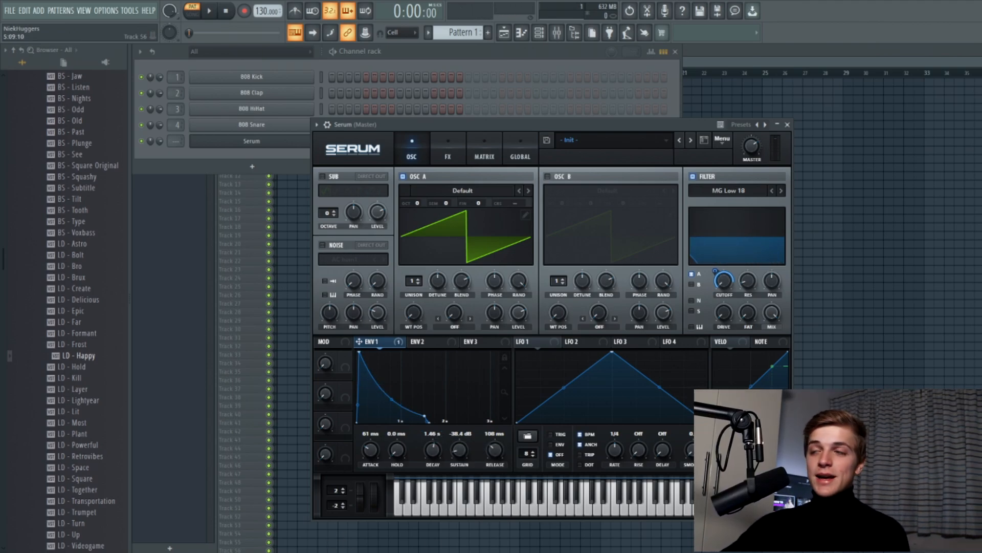
# Shorten the Env 1 decay to 259 ms and play notes to hear the plucky version.
pyautogui.moveTo(433, 450); pyautogui.dragTo(419, 458)
pyautogui.press('e')
pyautogui.press('t')
pyautogui.press('t')
pyautogui.press('e')
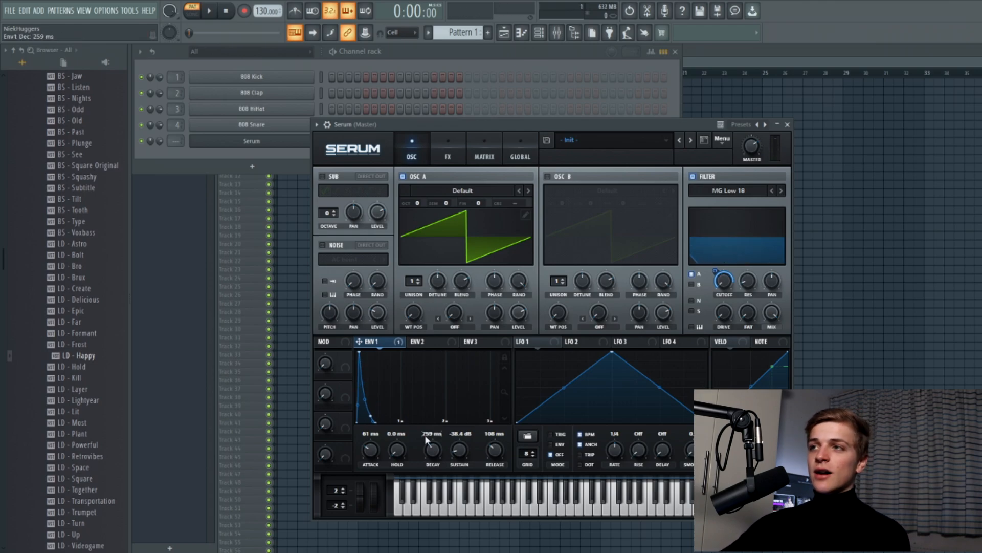
# Raise the Env 1 decay to 1.35 s and audition it with a few notes.
pyautogui.moveTo(432, 457); pyautogui.dragTo(438, 440)
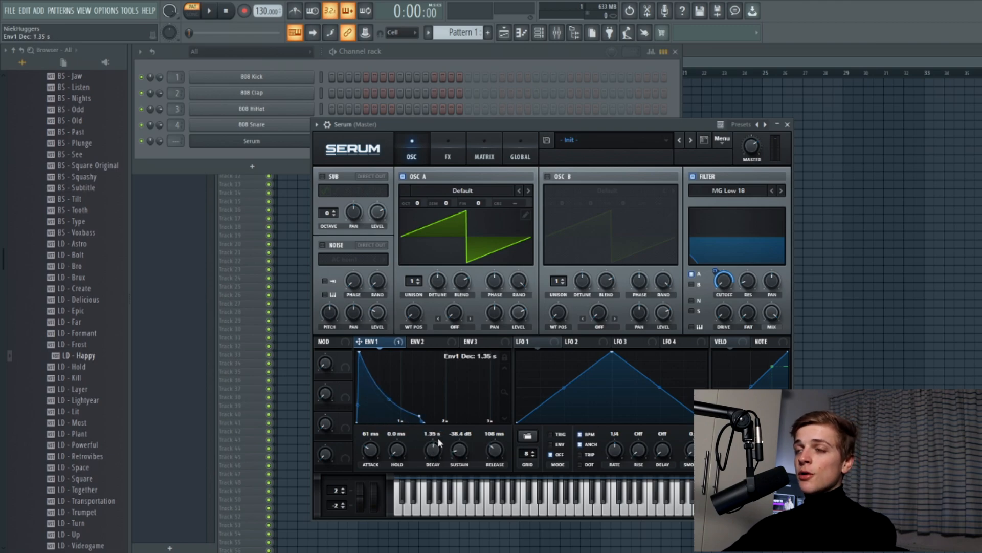
pyautogui.press('b')
pyautogui.press('x')
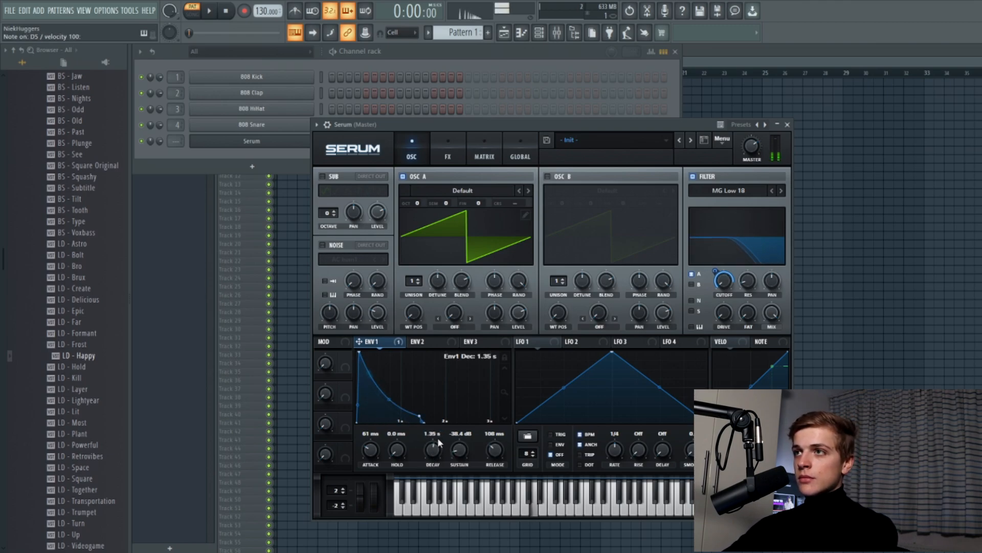
pyautogui.press('c')
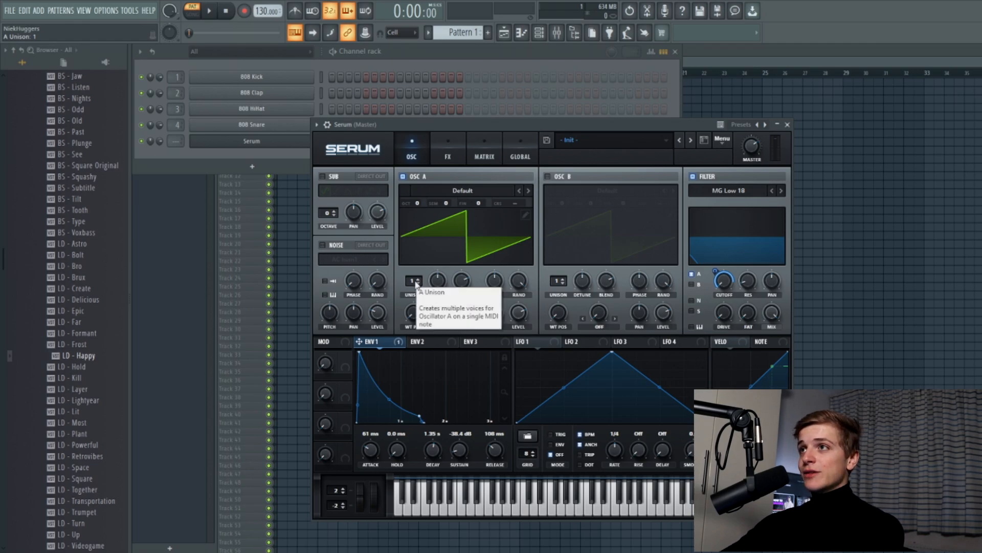
# Set Oscillator A's unison to 8 voices and the Env 1 decay to 519 ms.
pyautogui.moveTo(417, 281); pyautogui.dragTo(420, 221)
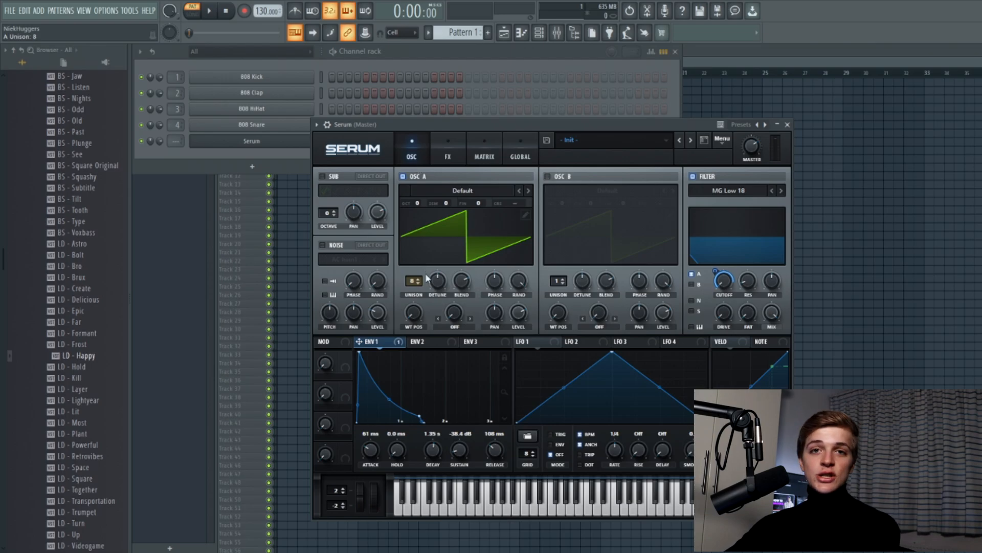
pyautogui.moveTo(437, 124); pyautogui.dragTo(458, 118)
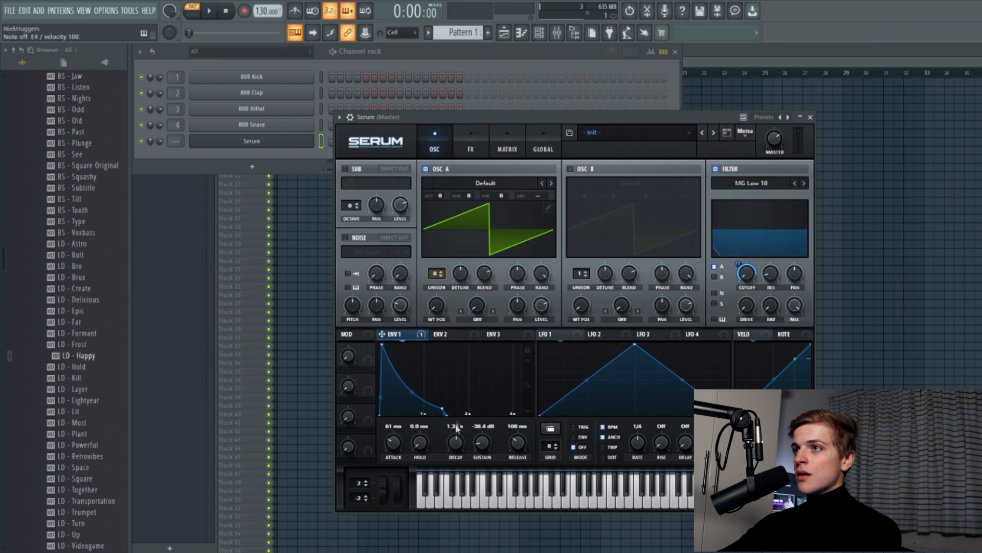
pyautogui.moveTo(457, 428); pyautogui.dragTo(457, 455)
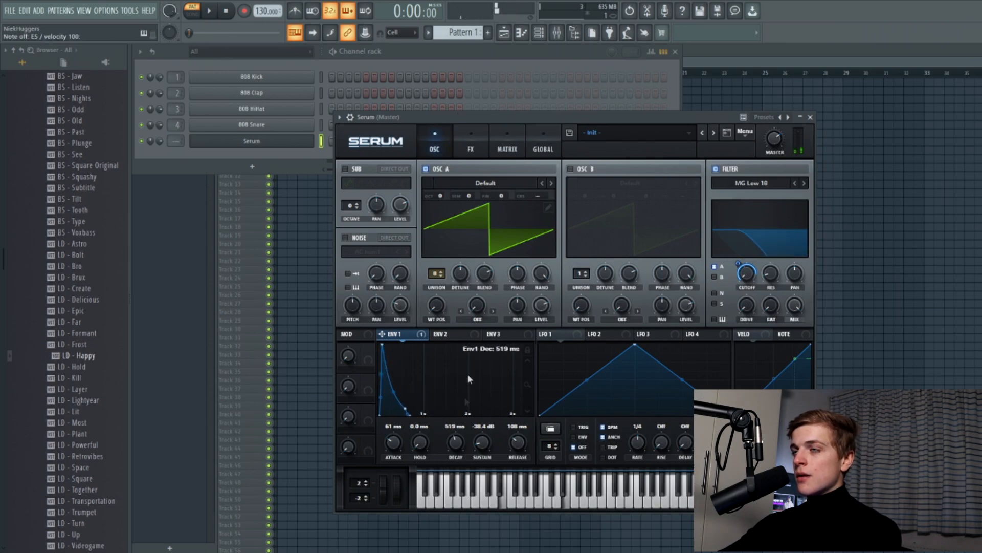
pyautogui.moveTo(782, 136)
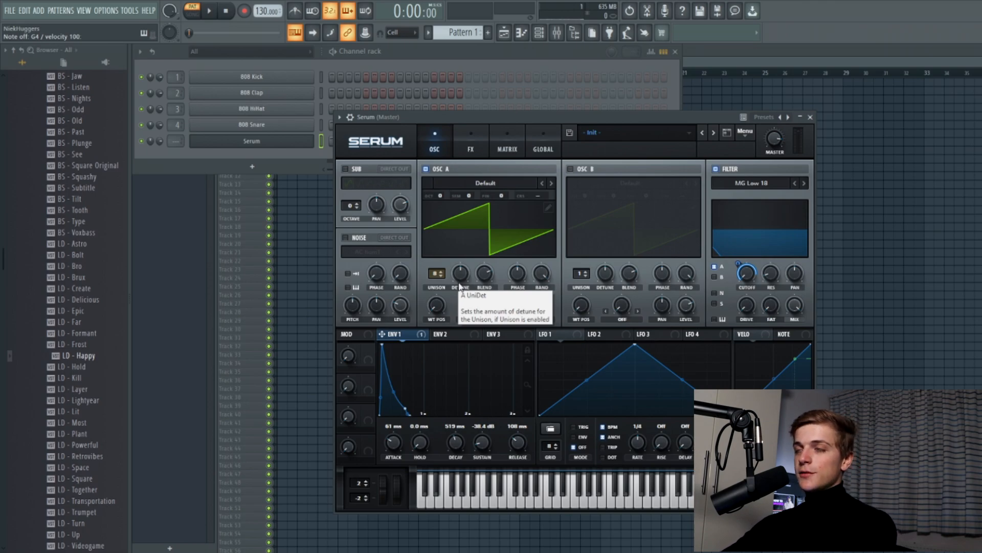
# Lower Oscillator A's unison detune, trying amounts of 0.10 and 0.15.
pyautogui.moveTo(459, 286); pyautogui.dragTo(454, 303)
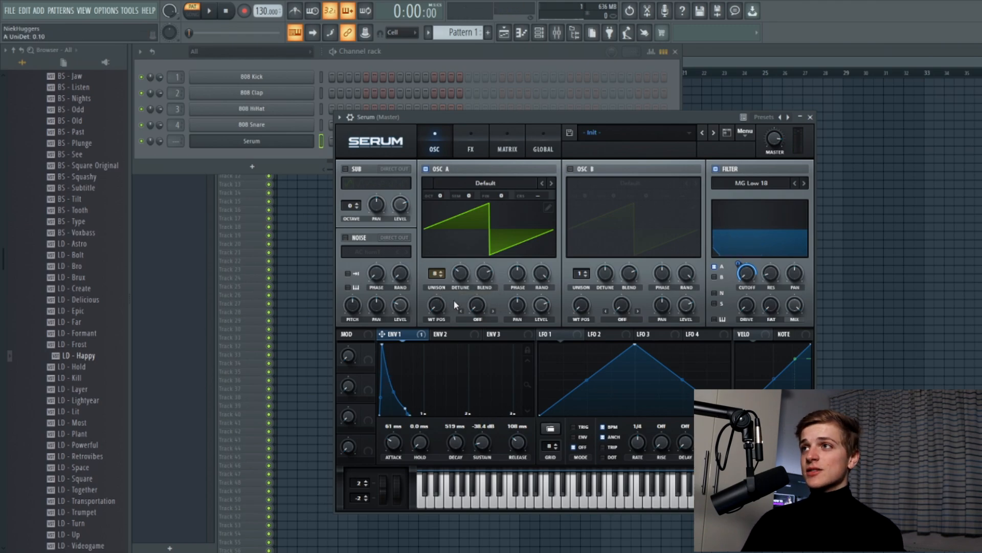
pyautogui.moveTo(454, 300); pyautogui.dragTo(448, 289)
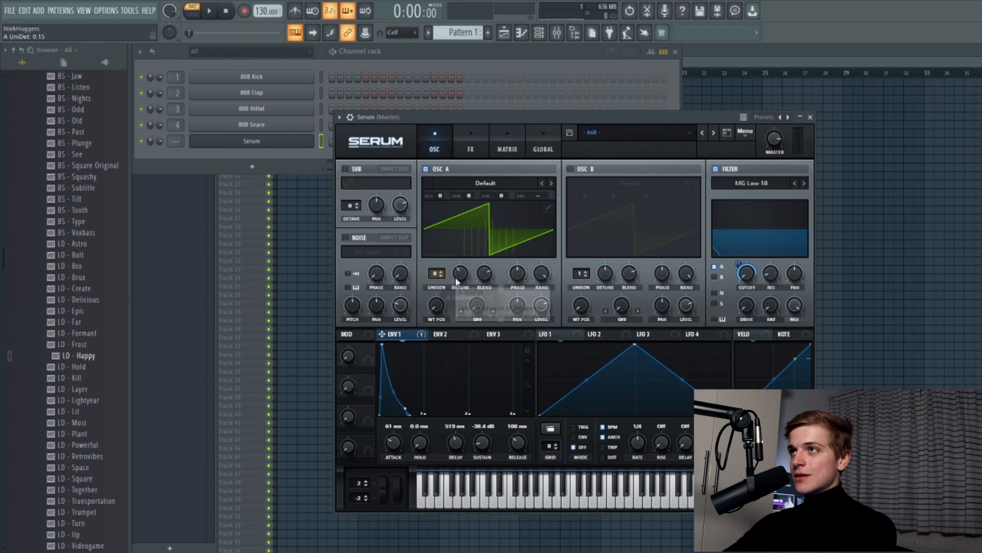
pyautogui.click(456, 278)
pyautogui.moveTo(456, 278); pyautogui.dragTo(458, 285)
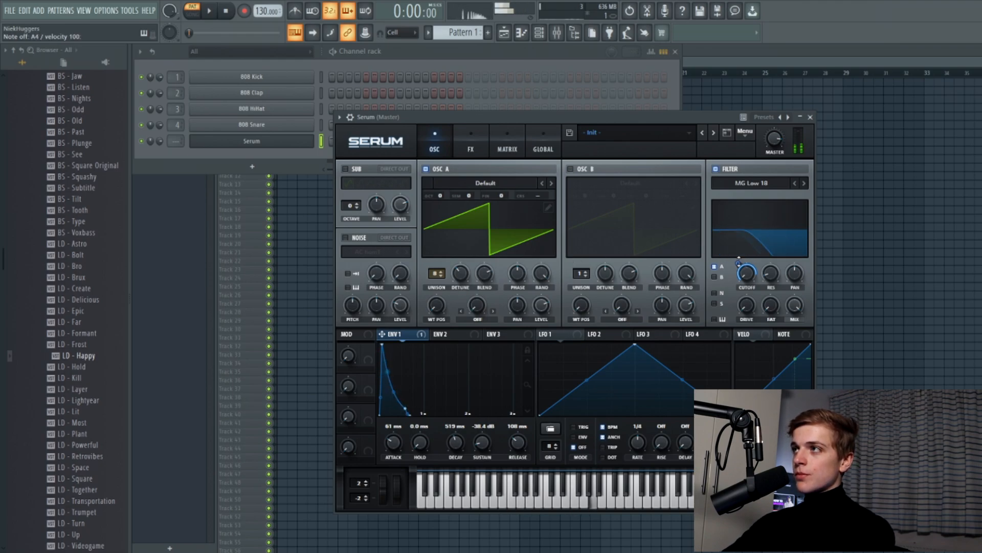
# Enable Oscillator B with the Electric Guitar [SL] wavetable at octave +1 and route it through the filter.
pyautogui.click(571, 169)
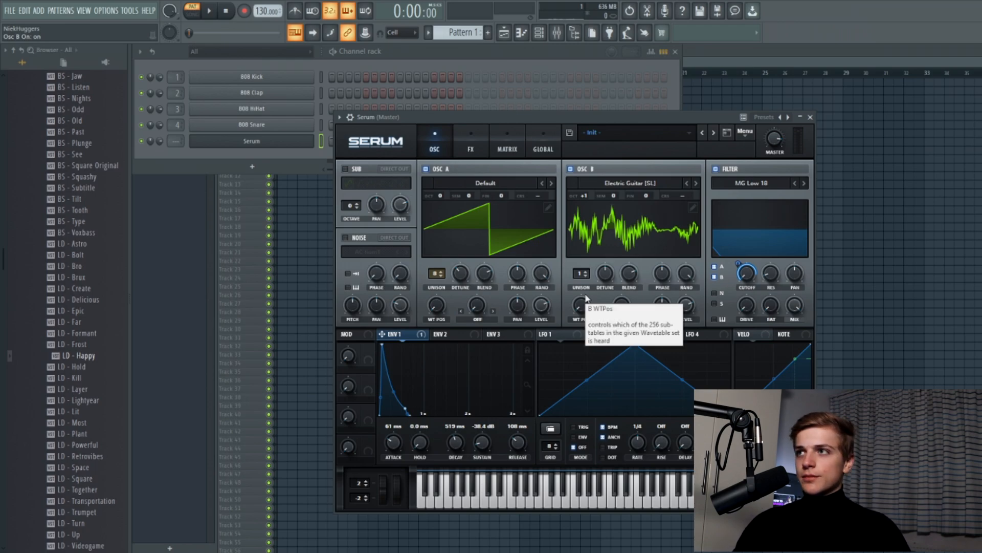
# Enable the noise oscillator at 0% level and load the BrightWhite noise from the Analog category.
pyautogui.click(345, 237)
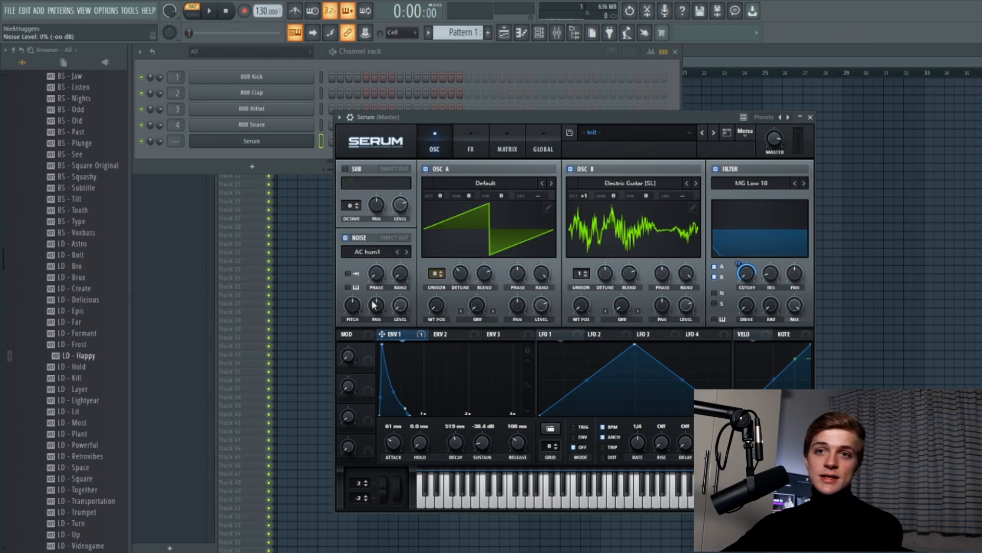
pyautogui.click(374, 251)
pyautogui.moveTo(381, 263)
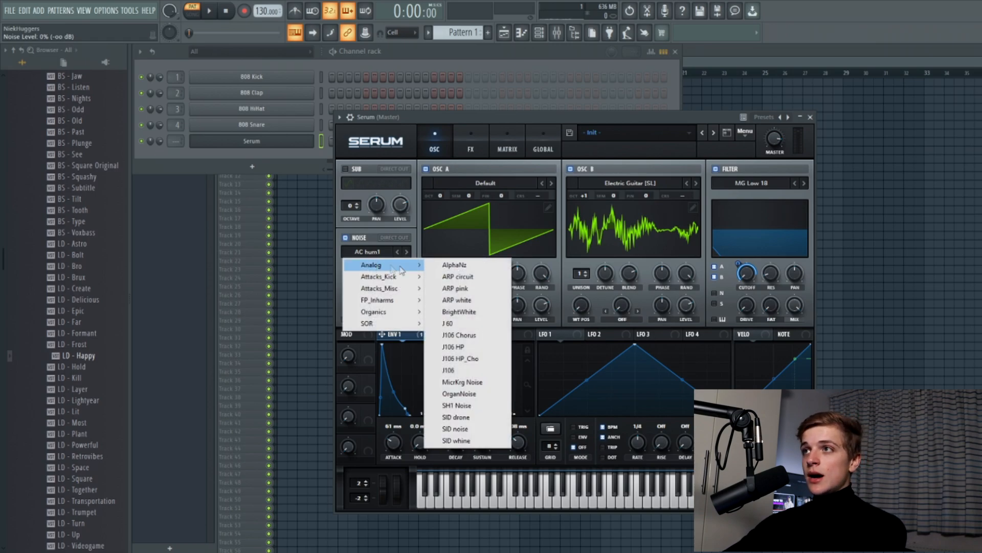
pyautogui.click(460, 312)
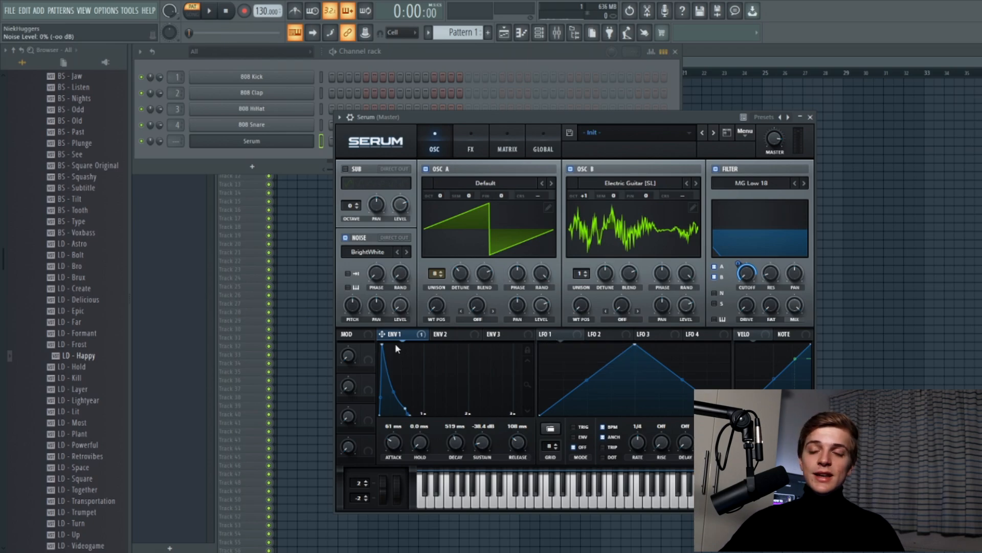
# Modulate the noise level with Env 1 at an amount of 21 and play repeated notes to audition it.
pyautogui.moveTo(395, 336); pyautogui.dragTo(393, 312)
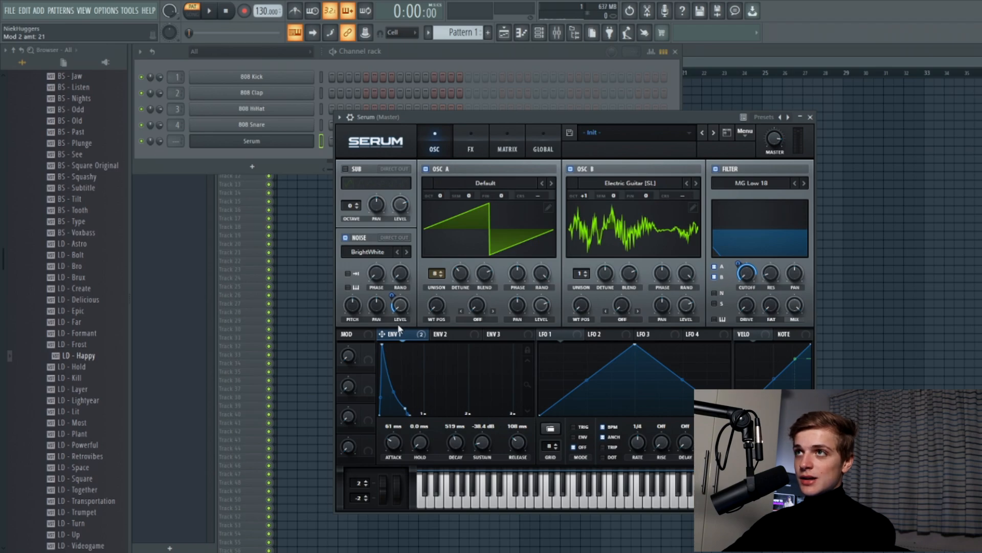
pyautogui.press('c')
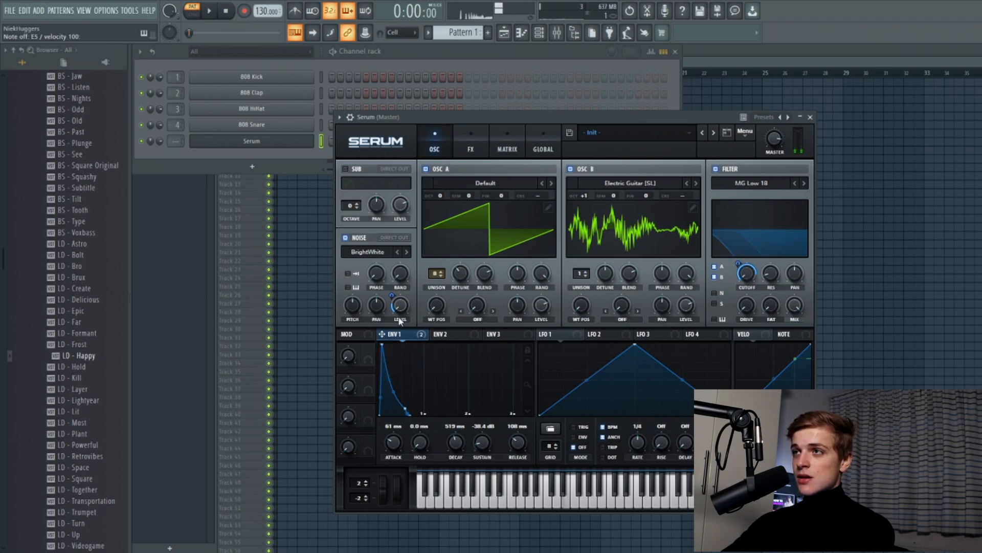
pyautogui.press('c')
pyautogui.press('c')
pyautogui.press('c')
pyautogui.press('c')
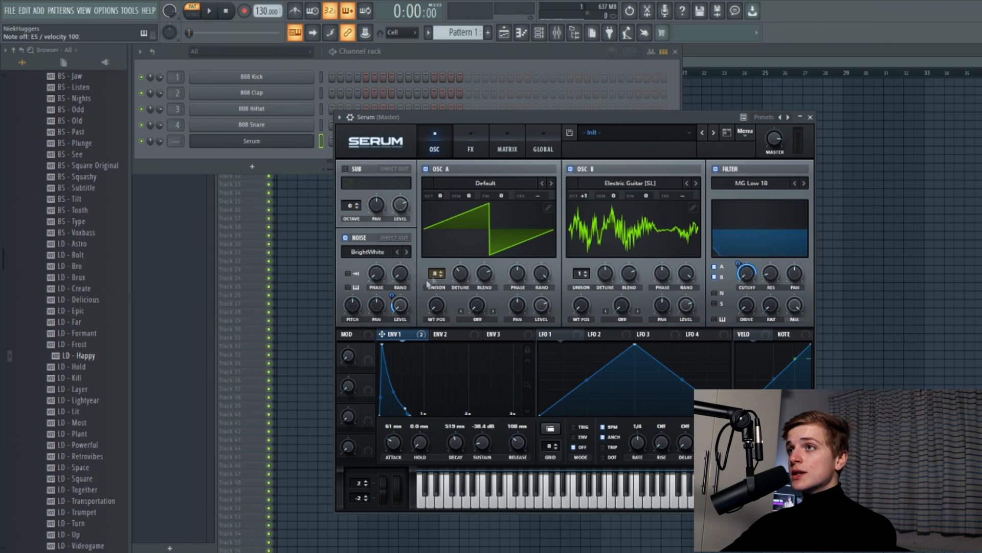
# Replace the Env 1 modulation on the noise level with LFO 1 at an amount of 39.
pyautogui.rightClick(399, 303)
pyautogui.click(435, 323)
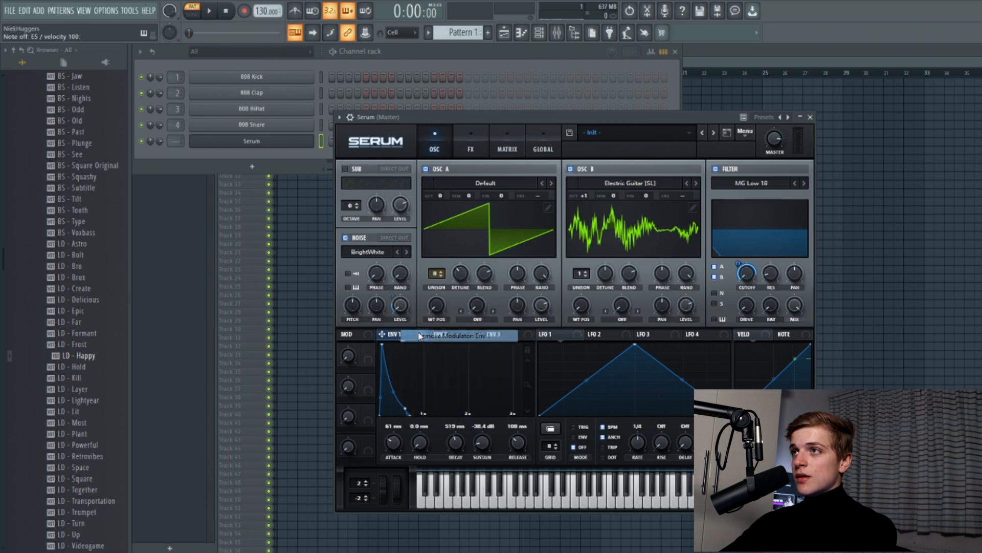
pyautogui.moveTo(577, 333); pyautogui.dragTo(400, 306)
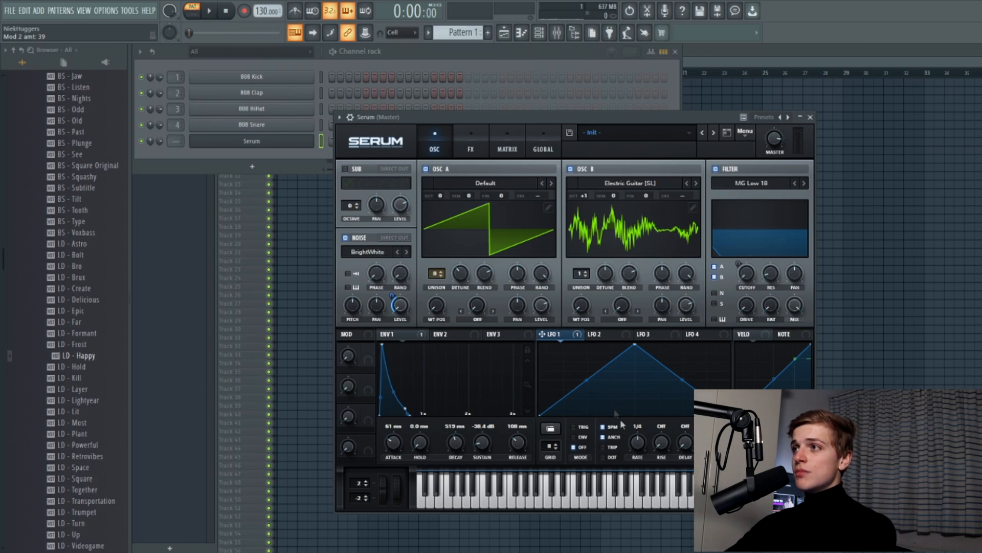
# Set the LFO 1 rate to 1/32 and trim its noise level modulation to 29 or slightly less while playing test notes.
pyautogui.moveTo(637, 441); pyautogui.dragTo(637, 423)
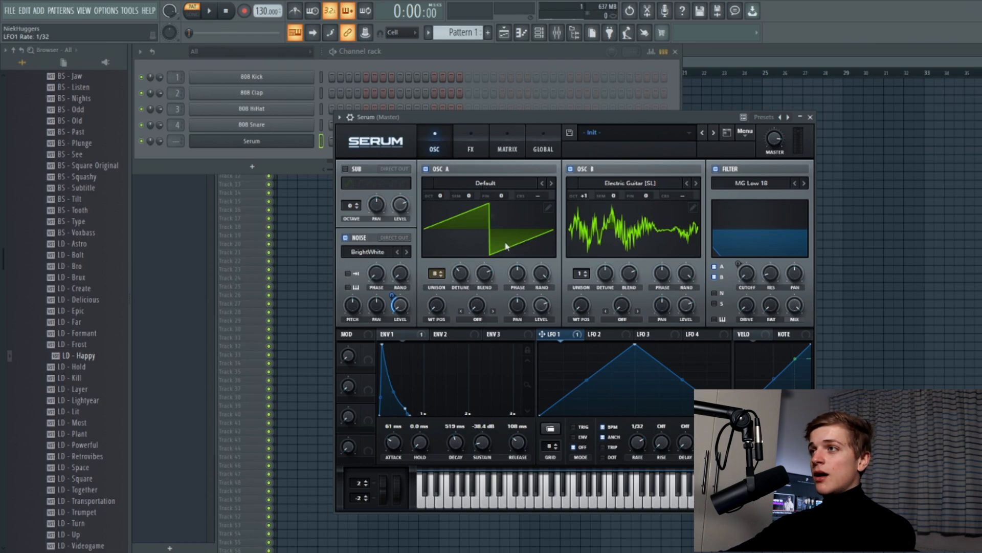
pyautogui.moveTo(390, 297); pyautogui.dragTo(390, 300)
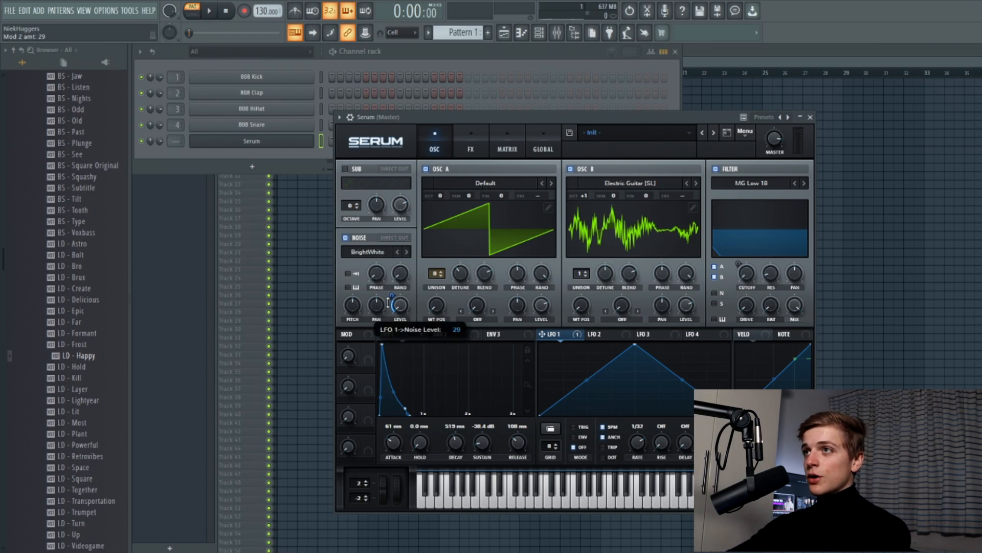
pyautogui.press('z')
pyautogui.press('c')
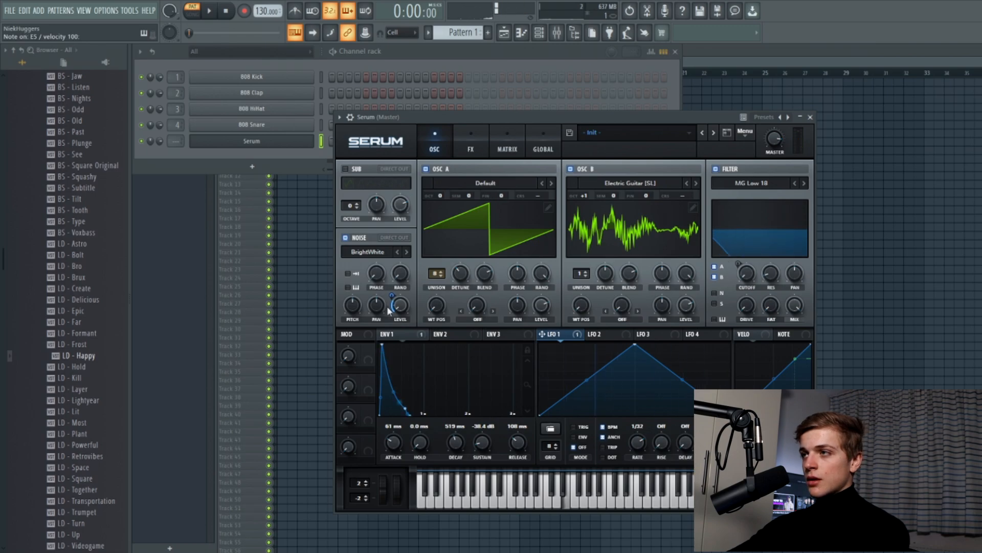
pyautogui.moveTo(391, 296); pyautogui.dragTo(392, 299)
pyautogui.press('c')
pyautogui.press('v')
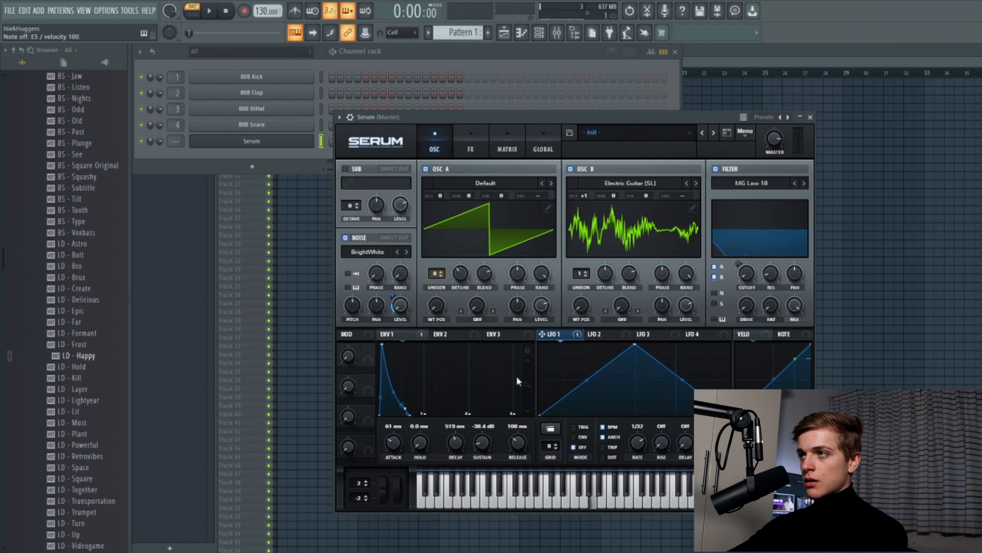
# Play a run of notes to audition the pluck and shorten the Env 1 decay to 307 ms.
pyautogui.press('v')
pyautogui.press('b')
pyautogui.press('m')
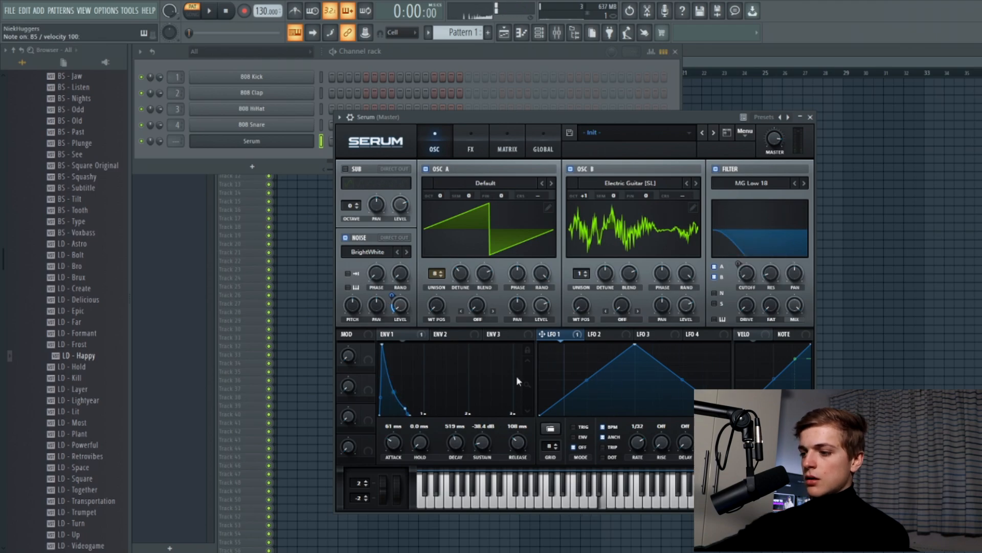
pyautogui.press('b')
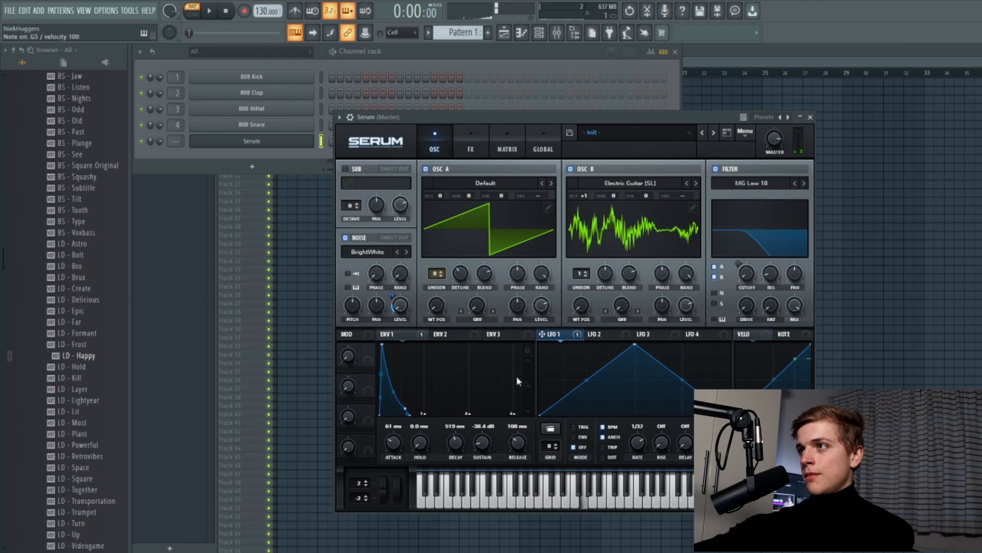
pyautogui.press('v')
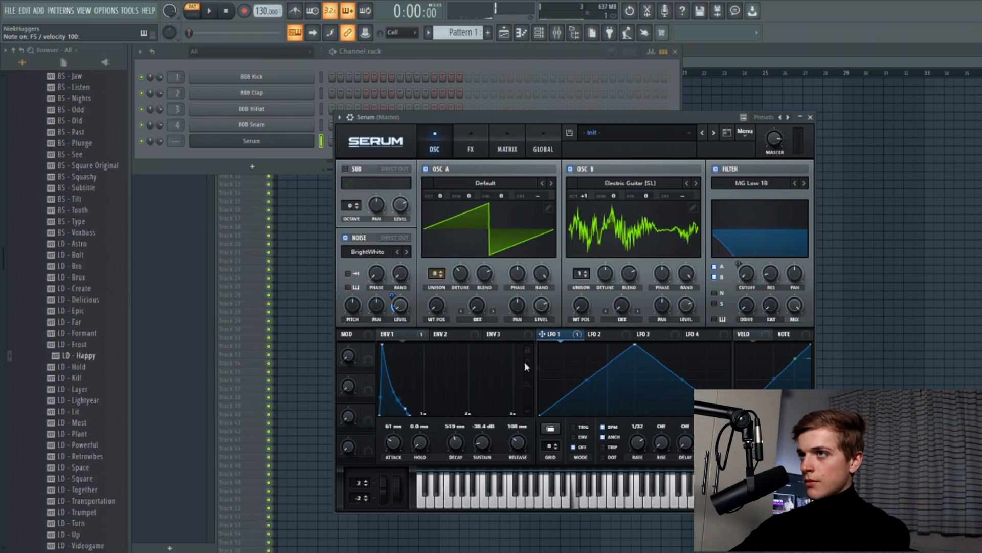
pyautogui.press('v')
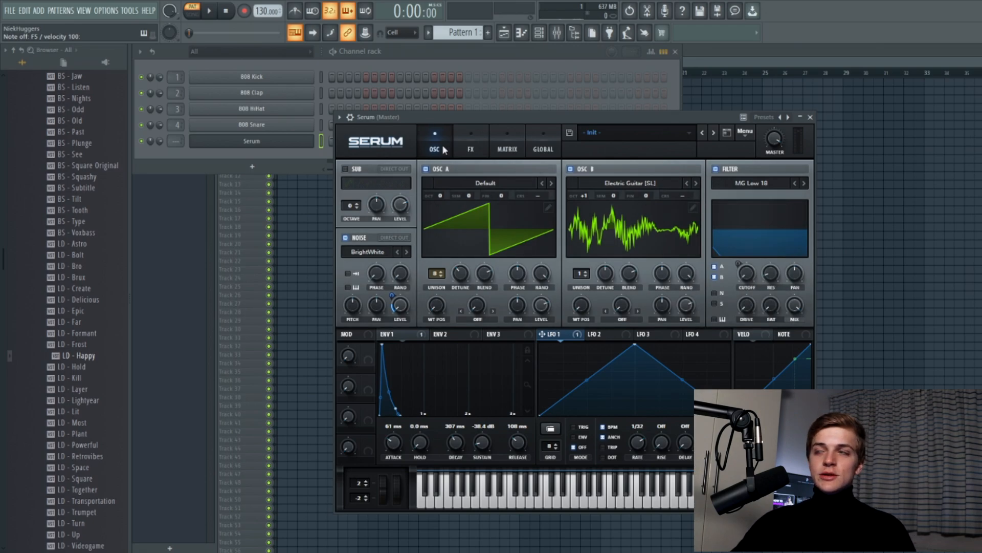
# Modulate Oscillator A's fine tuning with LFO 2, adjusting the LFO rate and reducing the modulation amount.
pyautogui.click(602, 333)
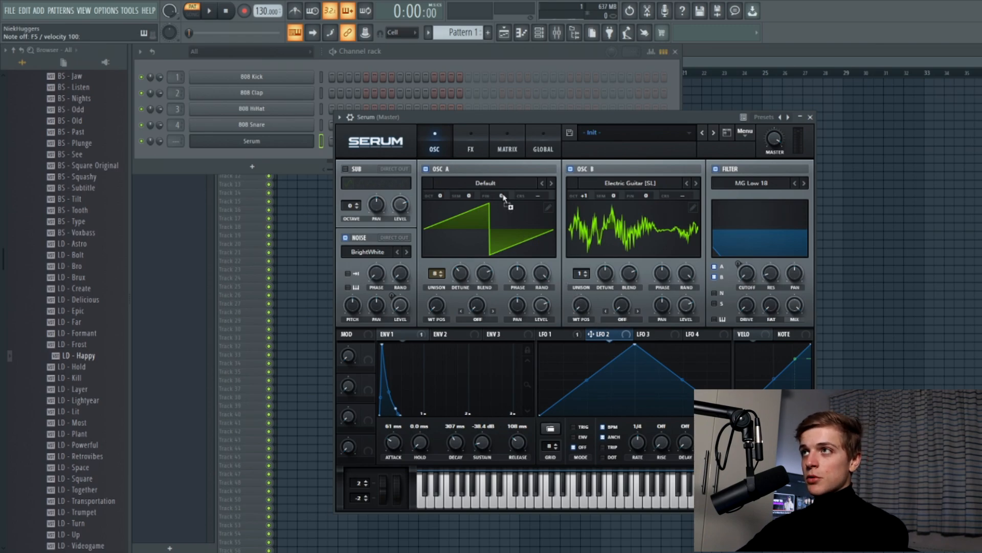
pyautogui.moveTo(503, 197); pyautogui.dragTo(503, 198)
pyautogui.moveTo(647, 438); pyautogui.dragTo(644, 413)
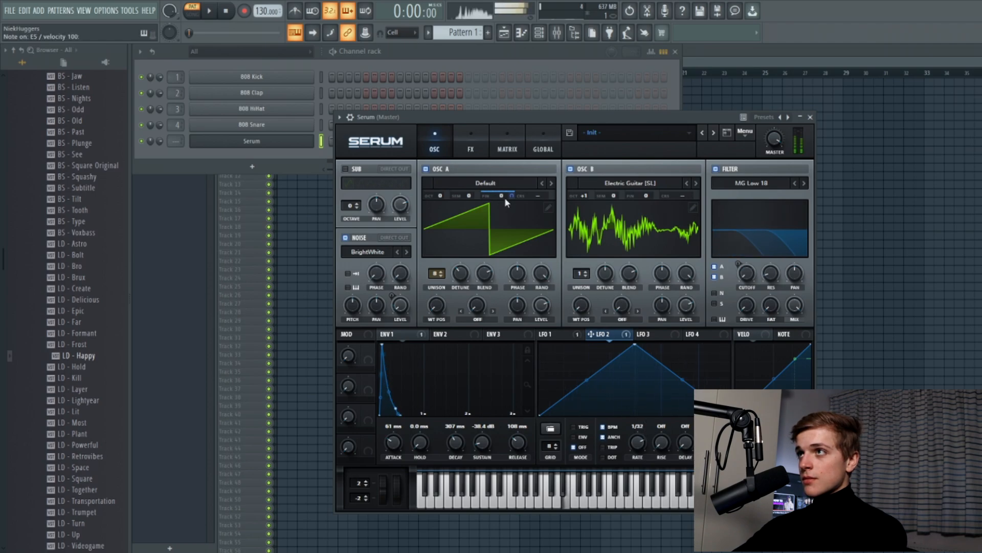
pyautogui.moveTo(504, 198); pyautogui.dragTo(506, 241)
# Enable the distortion effect with the Diode 1 type and set its drive to 38%.
pyautogui.click(471, 147)
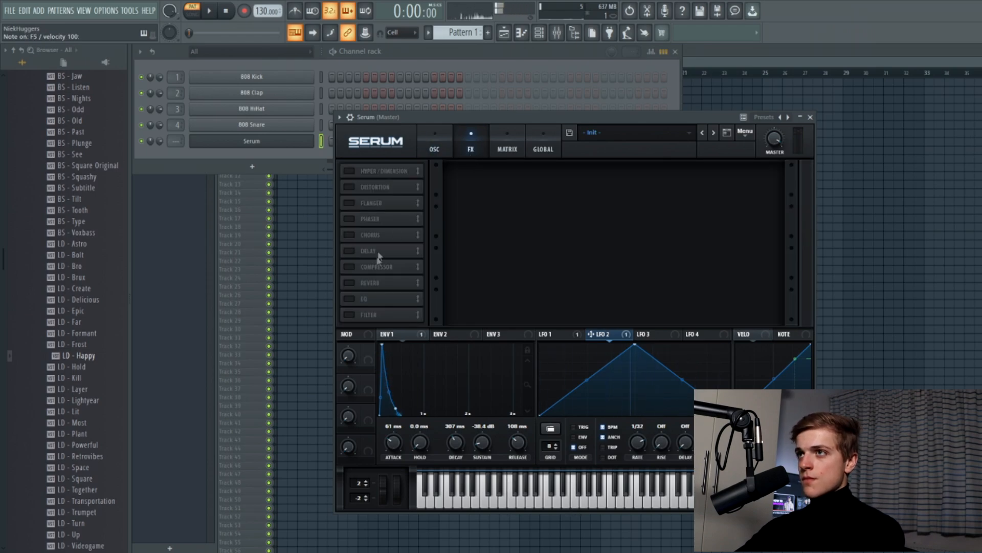
pyautogui.click(443, 150)
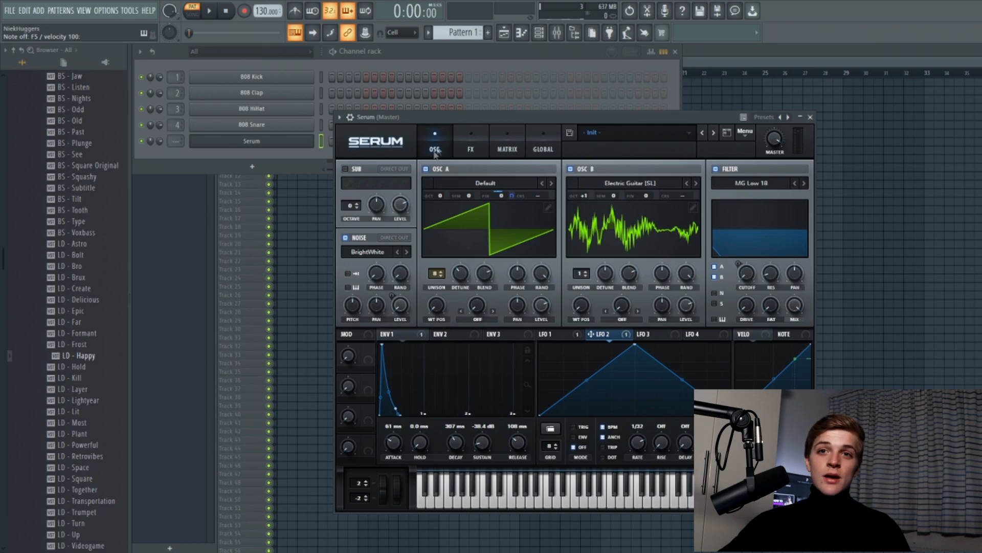
pyautogui.click(467, 154)
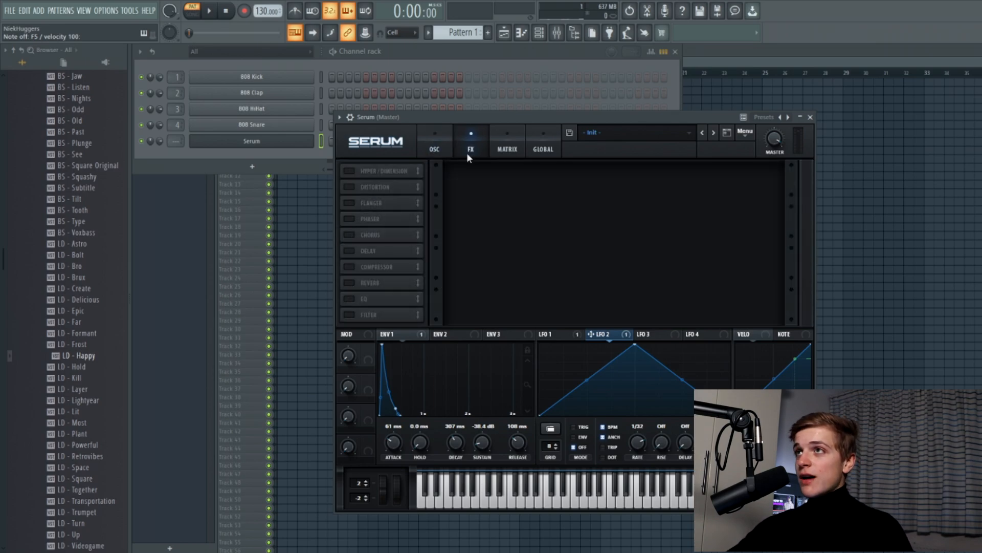
pyautogui.click(350, 186)
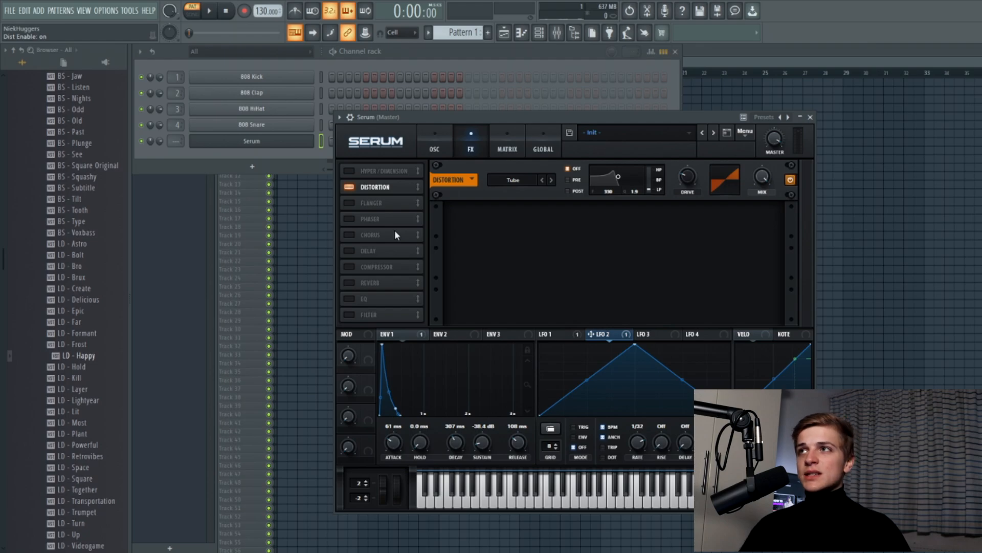
pyautogui.click(513, 180)
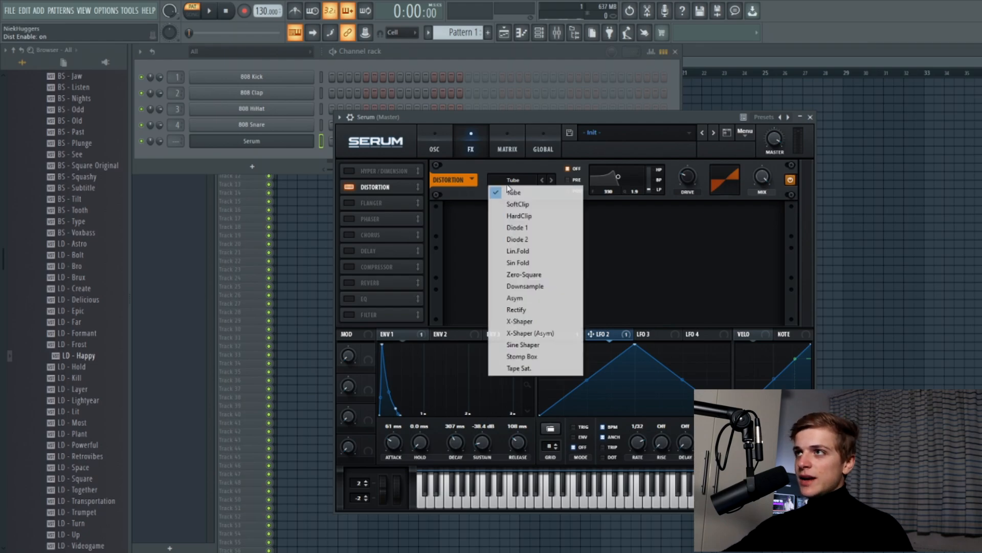
pyautogui.click(517, 229)
pyautogui.moveTo(689, 164)
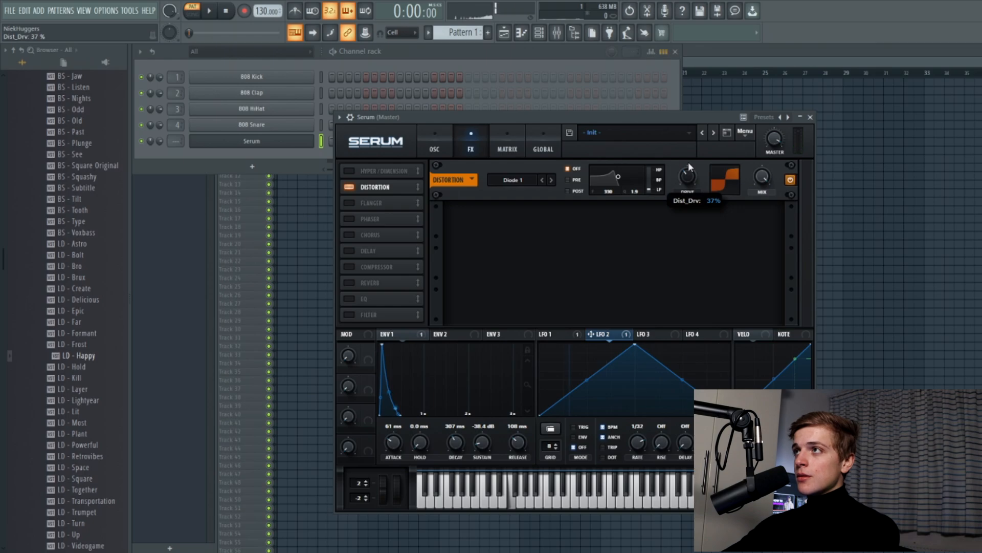
pyautogui.moveTo(688, 163); pyautogui.dragTo(689, 162)
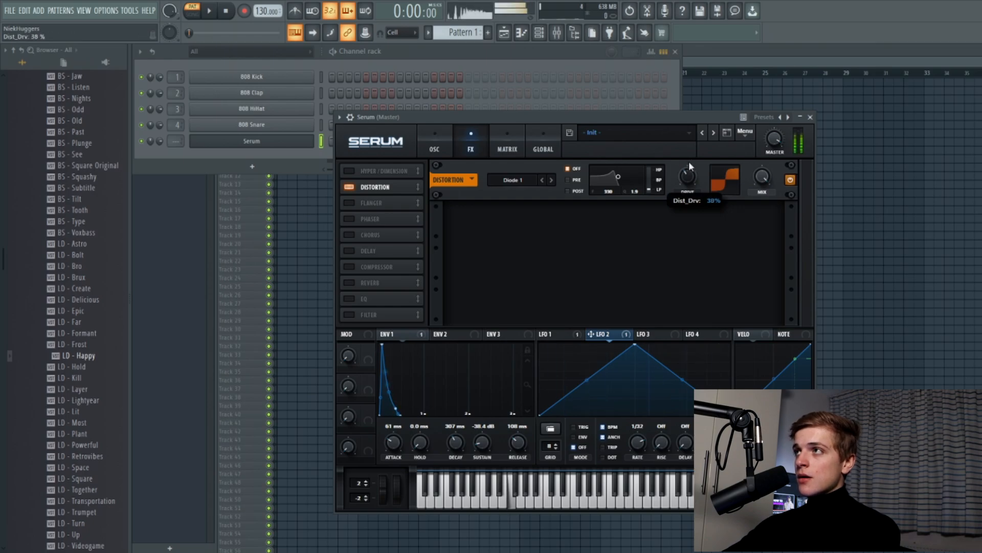
# Enable the MG Low 6 effects filter with its cutoff at 8 Hz and modulate that cutoff with Env 1.
pyautogui.click(349, 314)
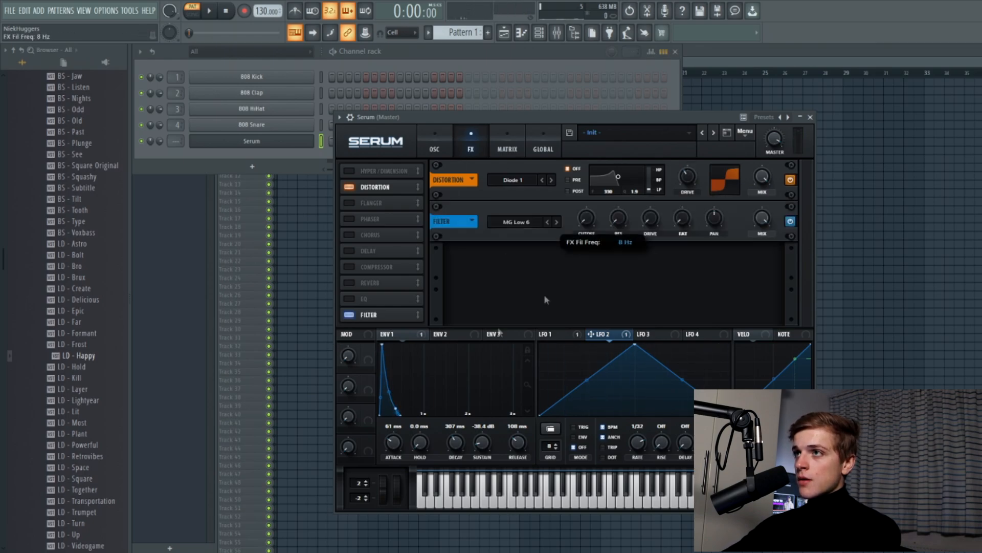
pyautogui.moveTo(403, 335); pyautogui.dragTo(598, 200)
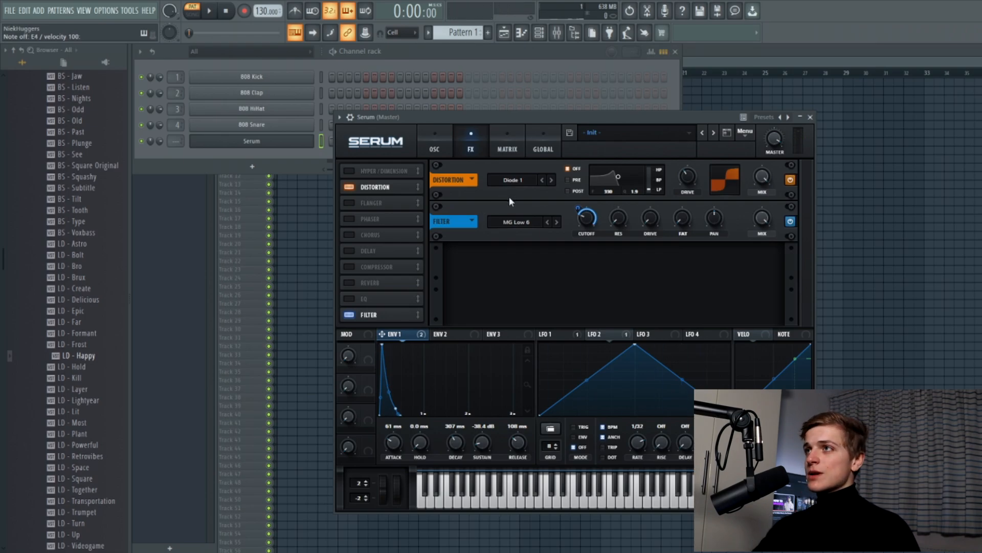
# Try the Tube distortion type with a higher drive.
pyautogui.click(511, 181)
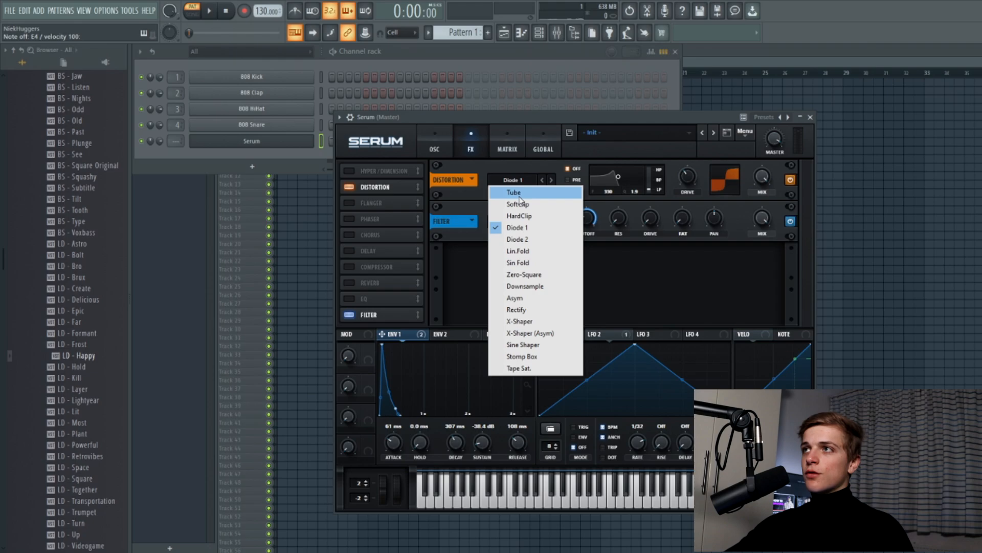
pyautogui.click(518, 193)
pyautogui.moveTo(695, 167)
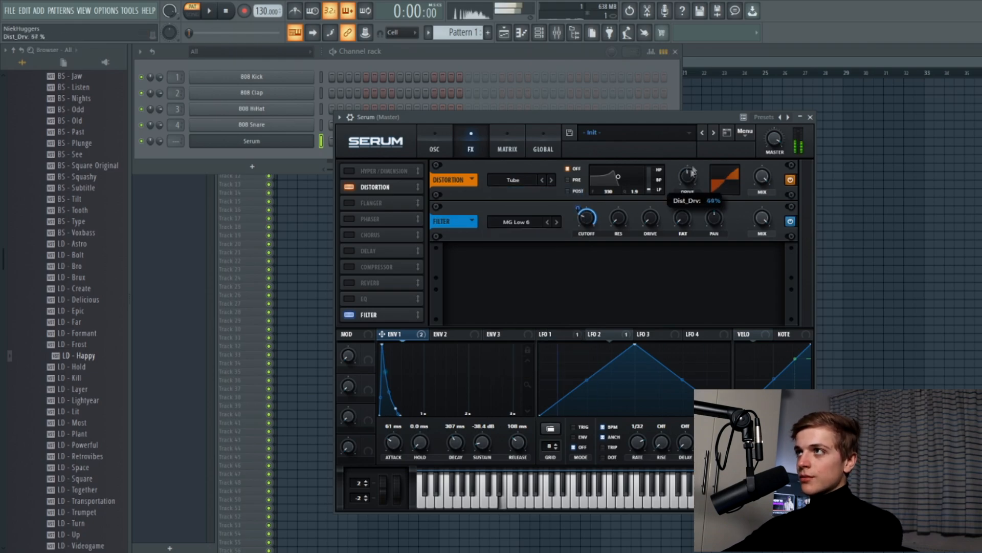
# Enable the reverb and delay effects and set the delay's filter to about 579 Hz with a Q of 0.8.
pyautogui.click(350, 283)
pyautogui.click(351, 250)
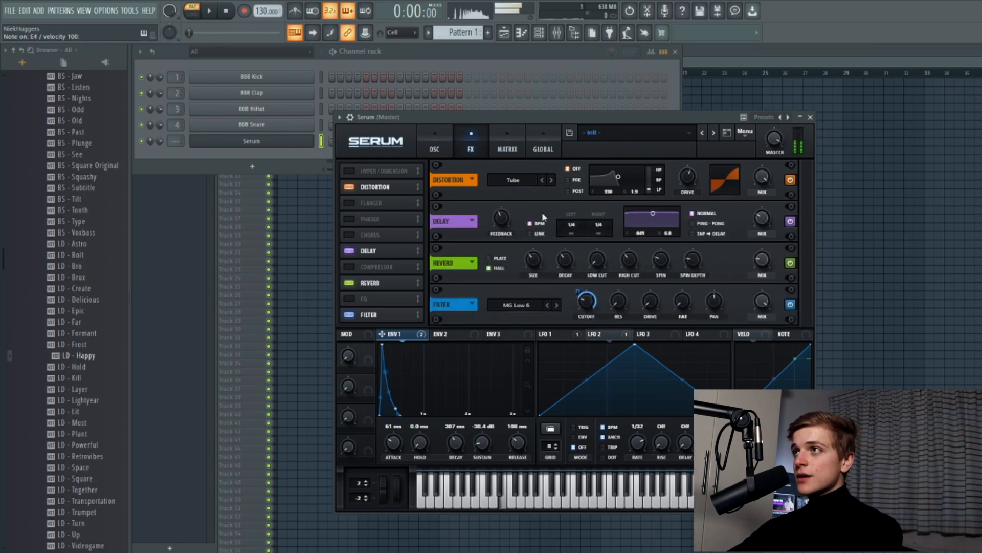
pyautogui.moveTo(653, 213); pyautogui.dragTo(650, 231)
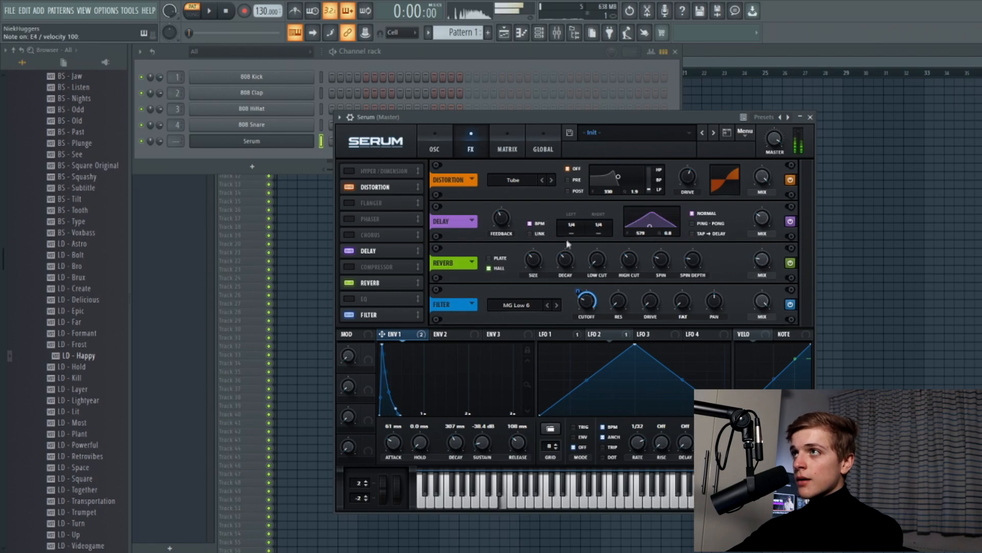
# Set the delay's left time to 1/8 and move the delay below the compressor in the effects chain.
pyautogui.moveTo(572, 224); pyautogui.dragTo(575, 233)
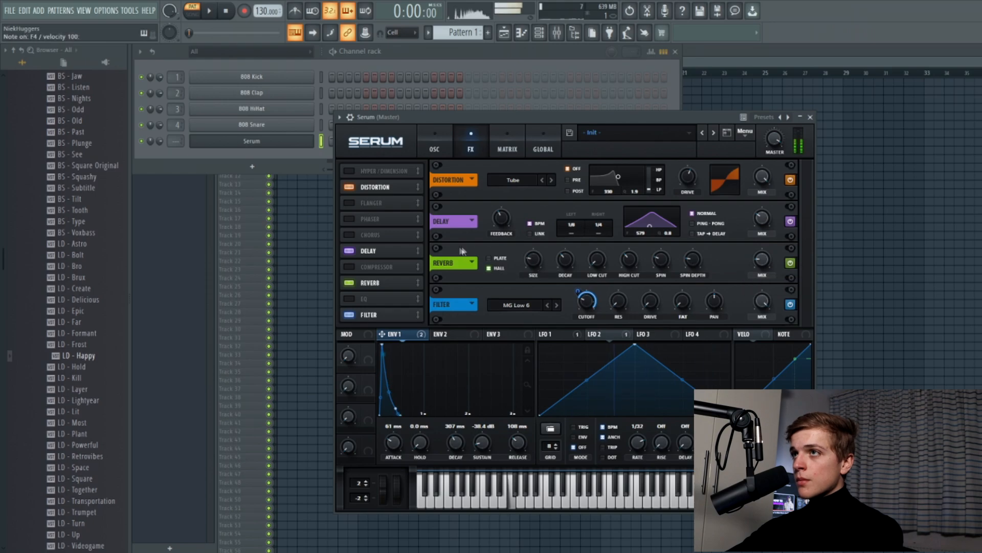
pyautogui.moveTo(389, 252)
pyautogui.mouseDown()
pyautogui.moveTo(387, 296)
pyautogui.moveTo(382, 252)
pyautogui.mouseUp()
# Switch the distortion type to Diode 1 at 56% drive and play notes to audition it.
pyautogui.click(530, 180)
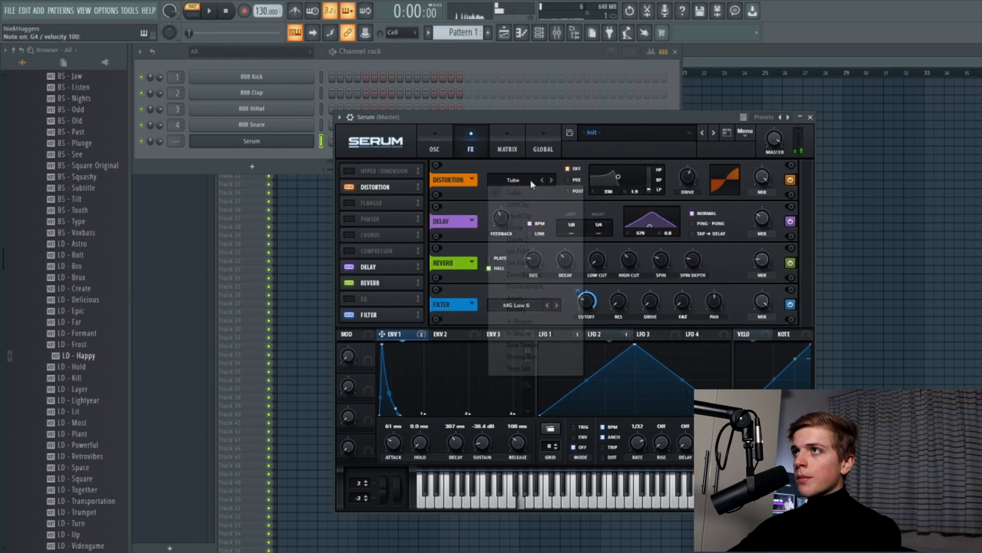
pyautogui.click(517, 227)
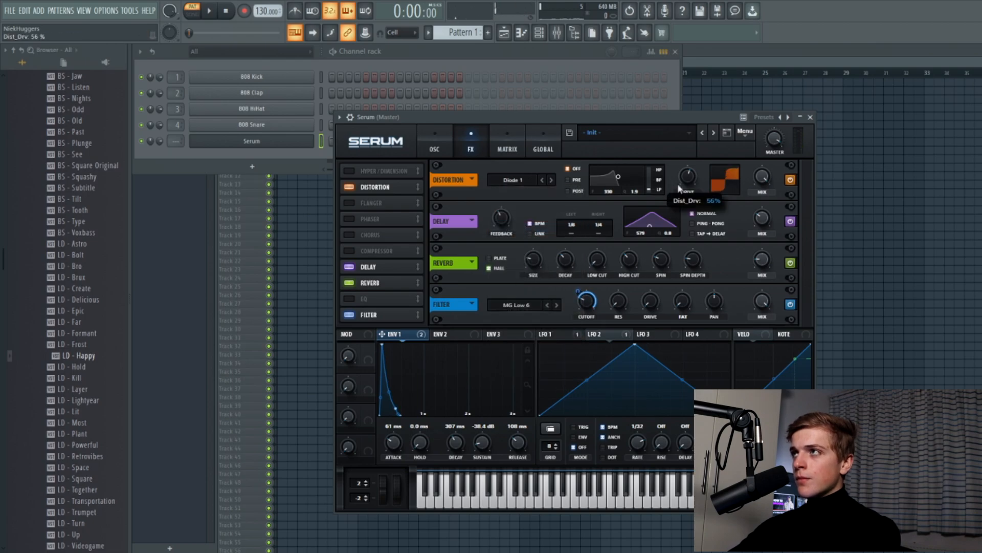
pyautogui.press('c')
pyautogui.press('v')
pyautogui.press('b')
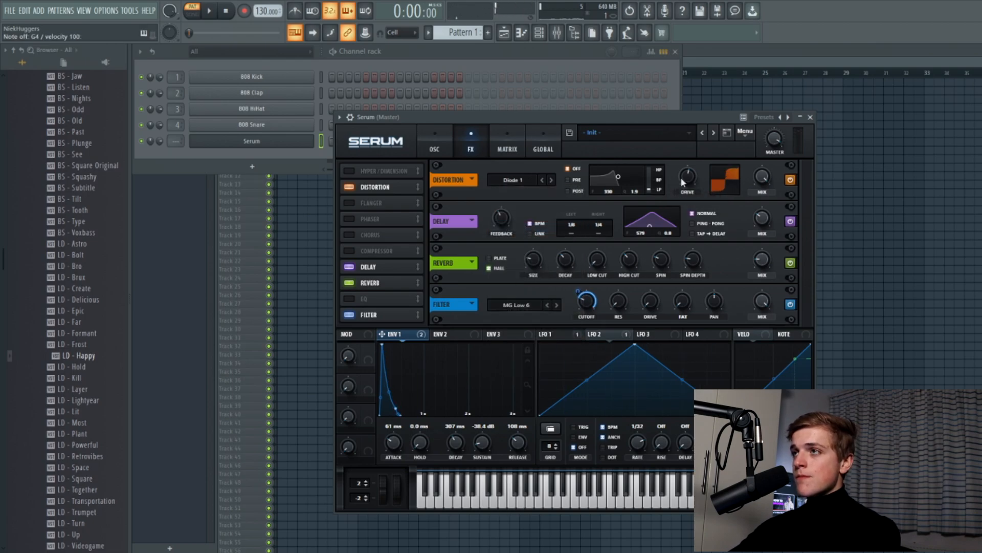
pyautogui.press('m')
# Set the delay's left time to 1/32 and raise its filter frequency with a Q of 2.0.
pyautogui.moveTo(570, 229); pyautogui.dragTo(568, 244)
pyautogui.press('m')
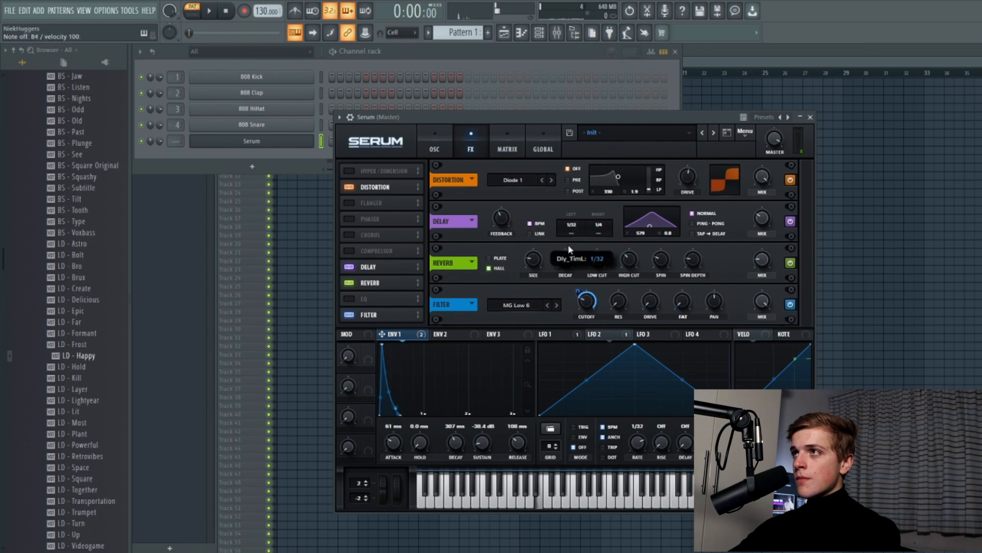
pyautogui.press('m')
pyautogui.moveTo(650, 226); pyautogui.dragTo(658, 224)
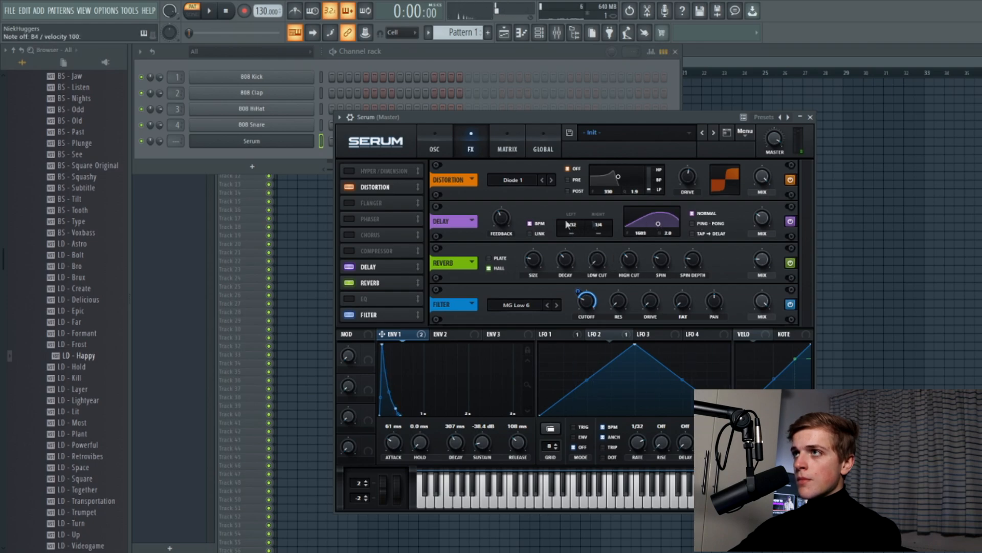
pyautogui.press('m')
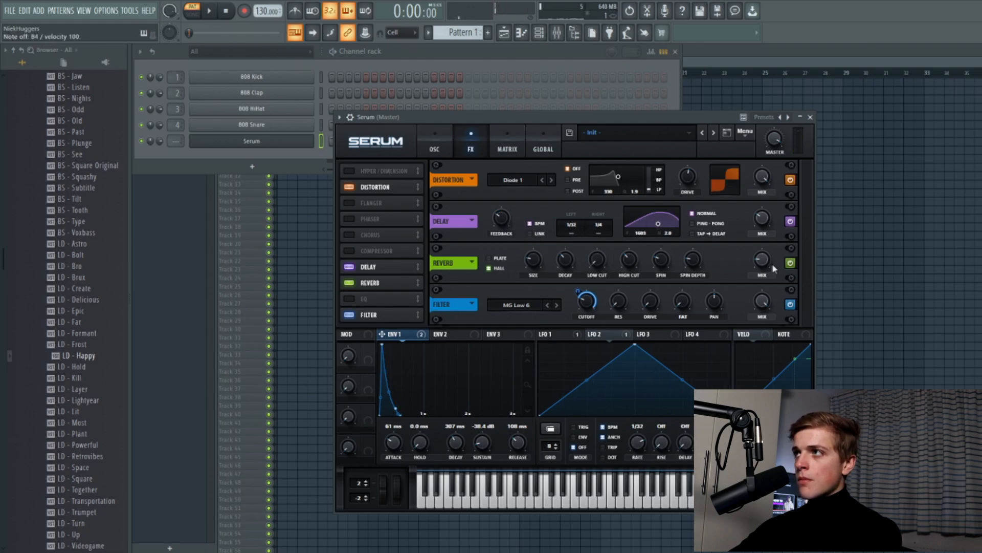
# Play a short melody to audition the pluck with its effects and return to the oscillator settings.
pyautogui.press('b')
pyautogui.press('b')
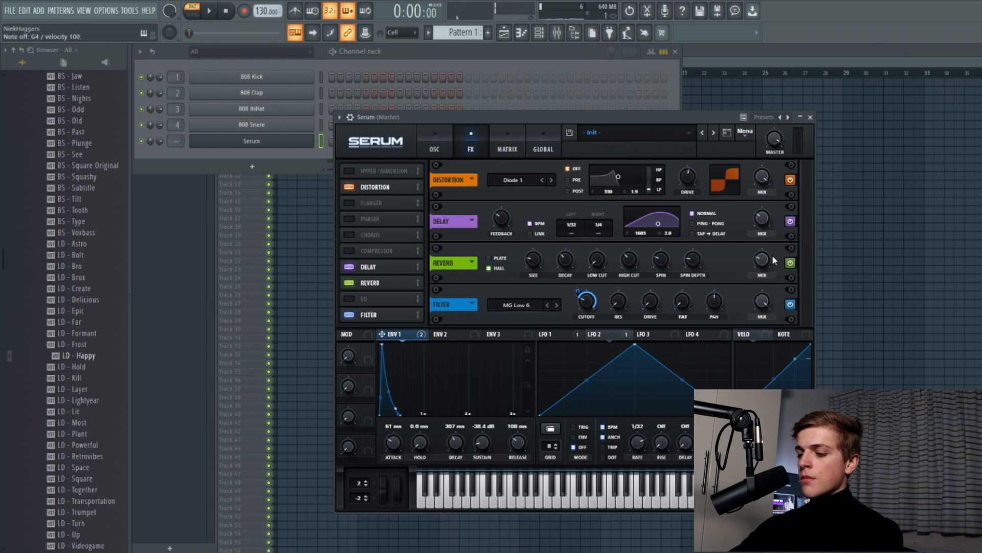
pyautogui.press('b')
pyautogui.press(',')
pyautogui.press('c')
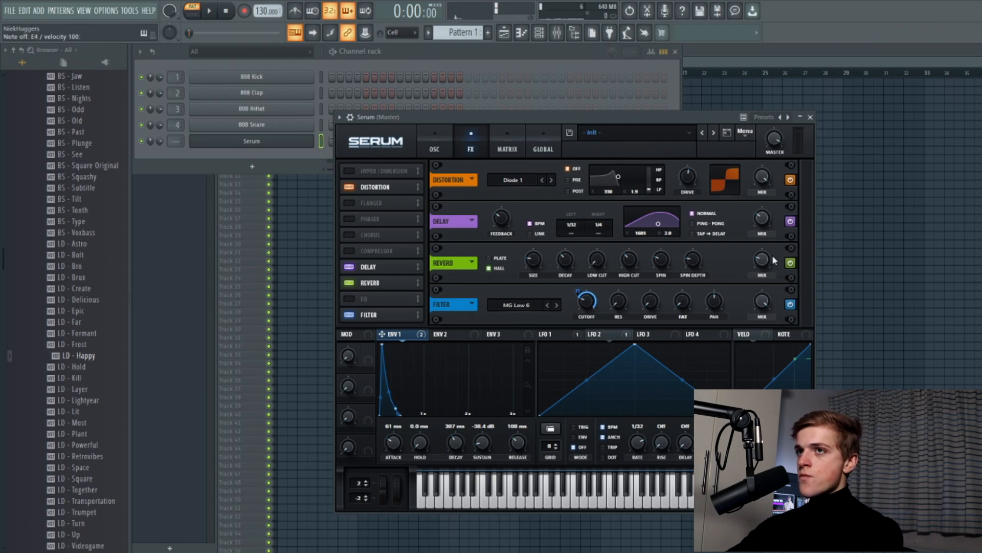
pyautogui.press('c')
pyautogui.press('x')
pyautogui.press('c')
pyautogui.press('v')
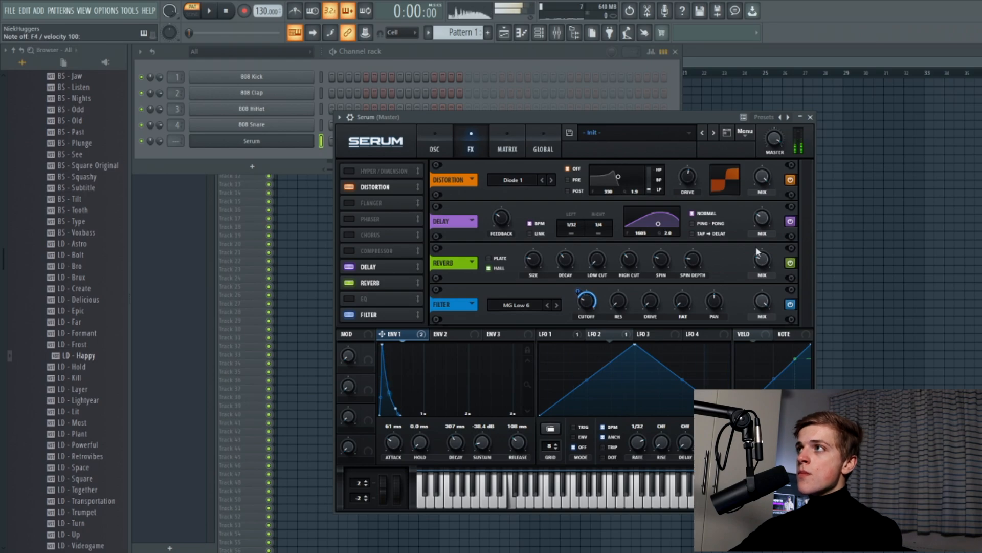
pyautogui.click(446, 139)
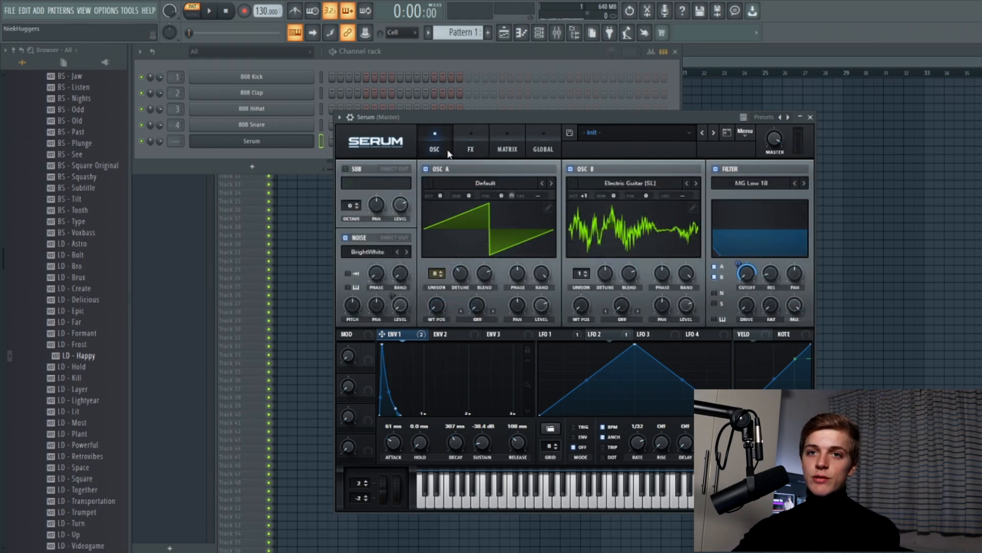
pyautogui.press('v')
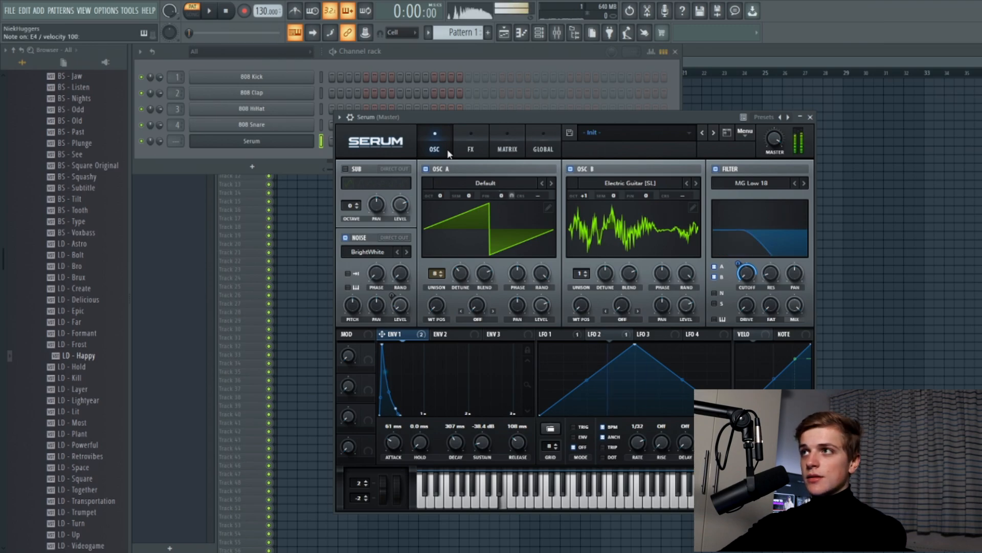
# Play repeated notes to audition the pluck from the oscillator settings.
pyautogui.press('v')
pyautogui.press('v')
pyautogui.press('v')
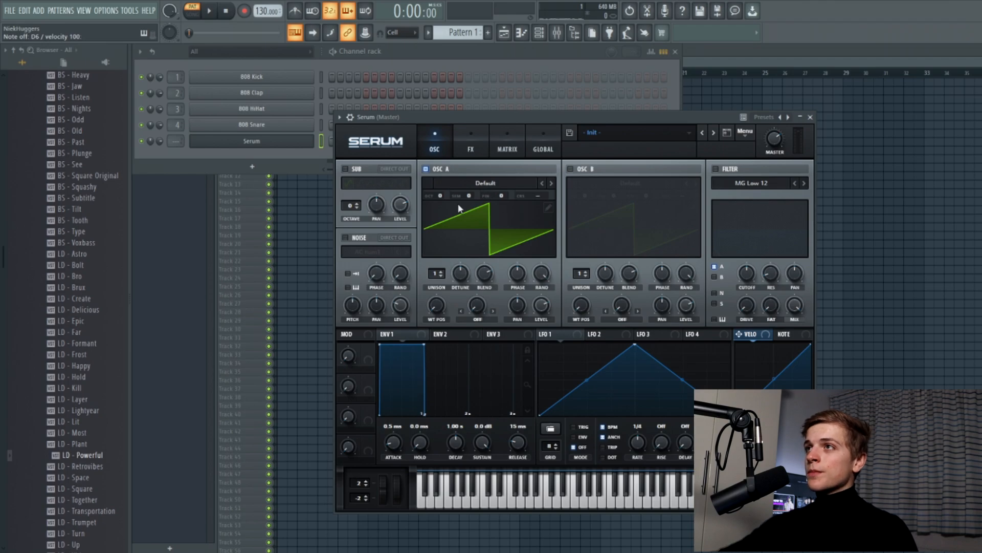
# Set the Envelope 1 release to 81 ms and enable the noise oscillator with the ARP white sample.
pyautogui.click(420, 335)
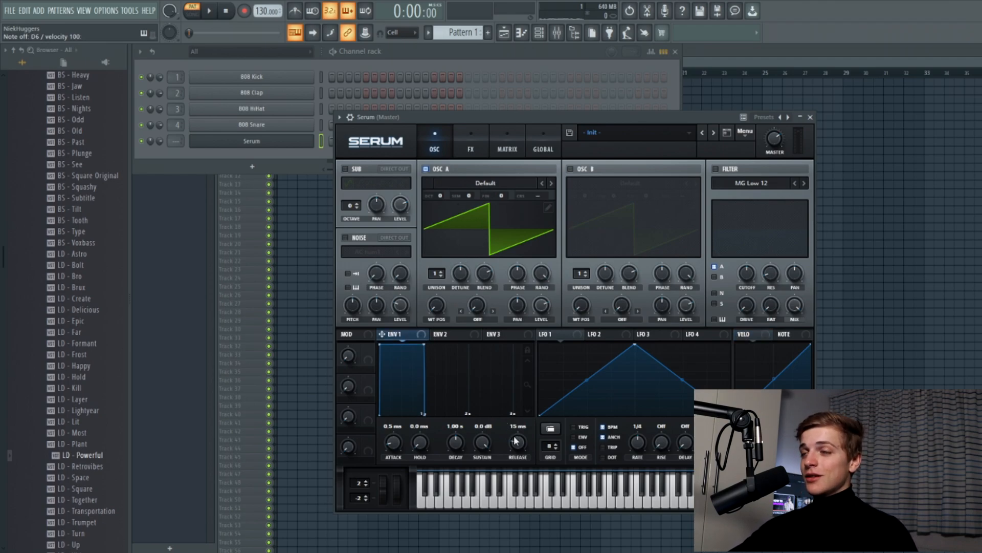
pyautogui.moveTo(516, 440); pyautogui.dragTo(515, 425)
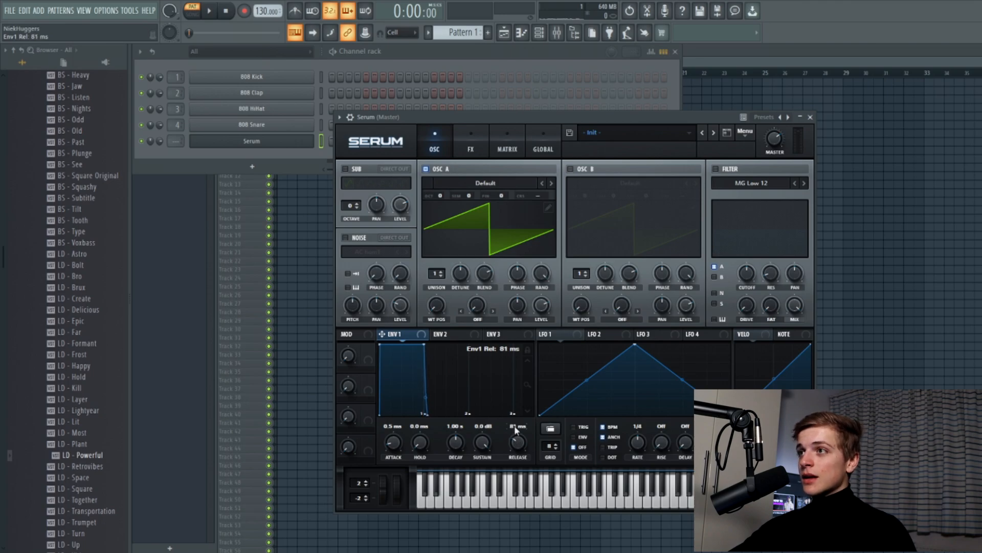
pyautogui.click(361, 253)
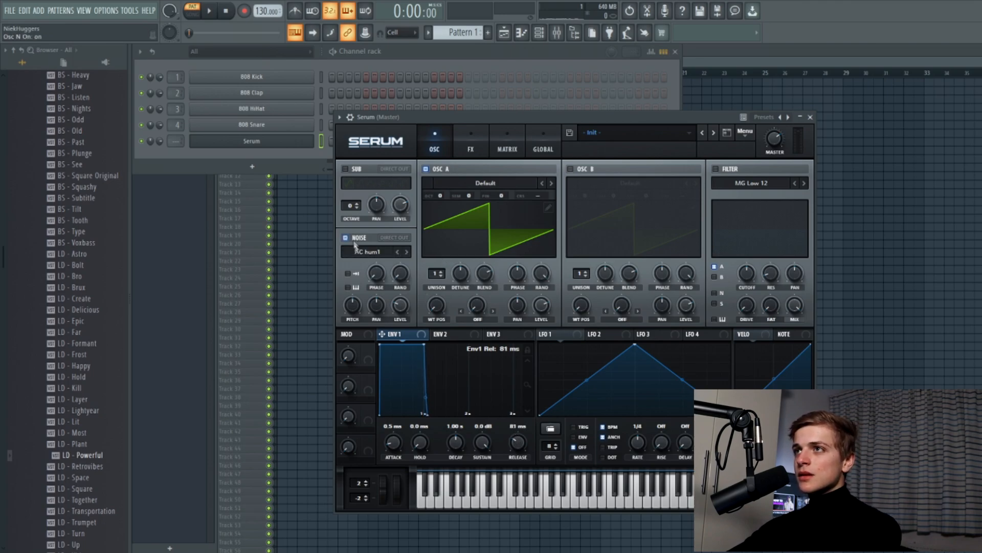
pyautogui.moveTo(375, 258)
pyautogui.click(469, 304)
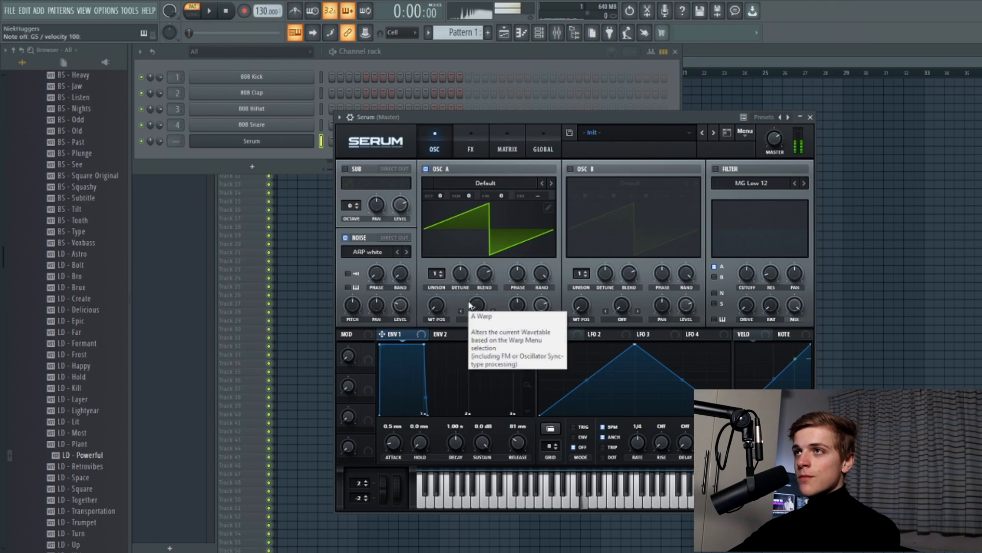
# Compare the sound with the noise oscillator off and on while playing notes.
pyautogui.click(357, 239)
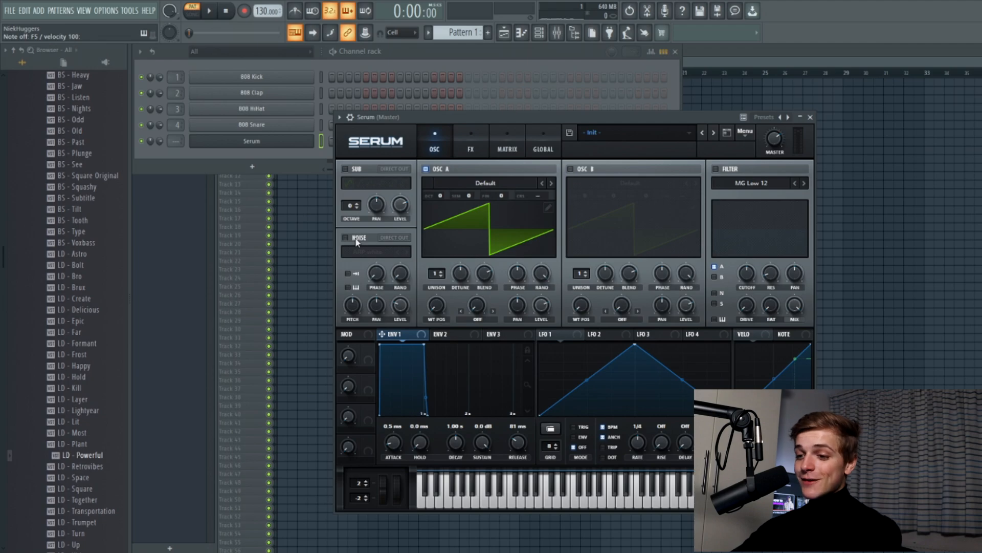
pyautogui.click(357, 239)
pyautogui.press('c')
pyautogui.press('c')
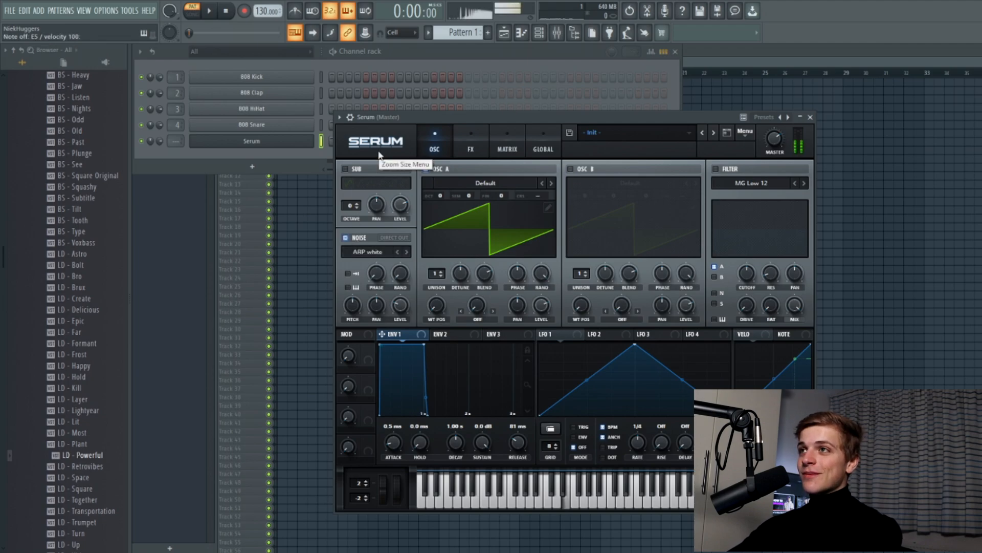
pyautogui.press('v')
pyautogui.press('v')
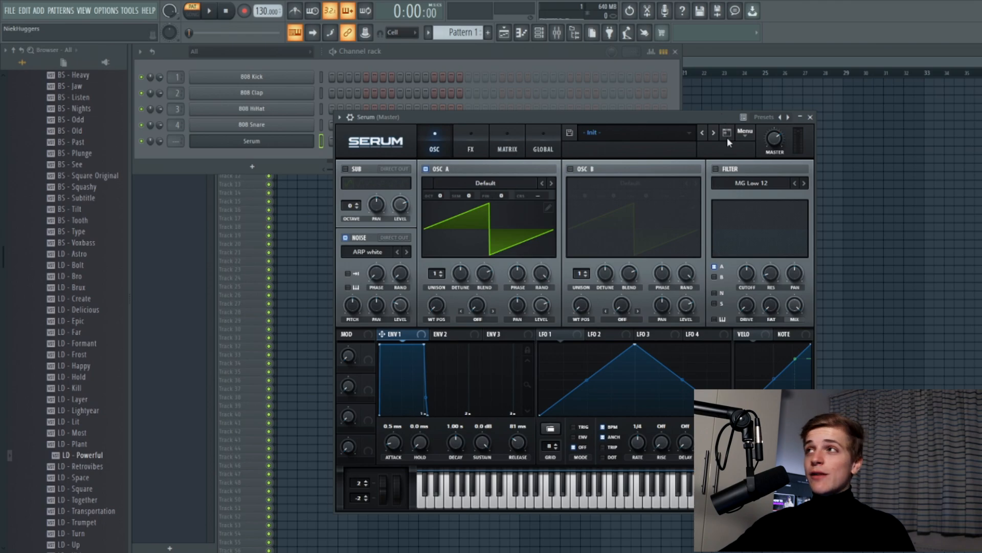
# Enable the filter with the High 12 type, adjust its cutoff and play notes to audition it.
pyautogui.click(716, 169)
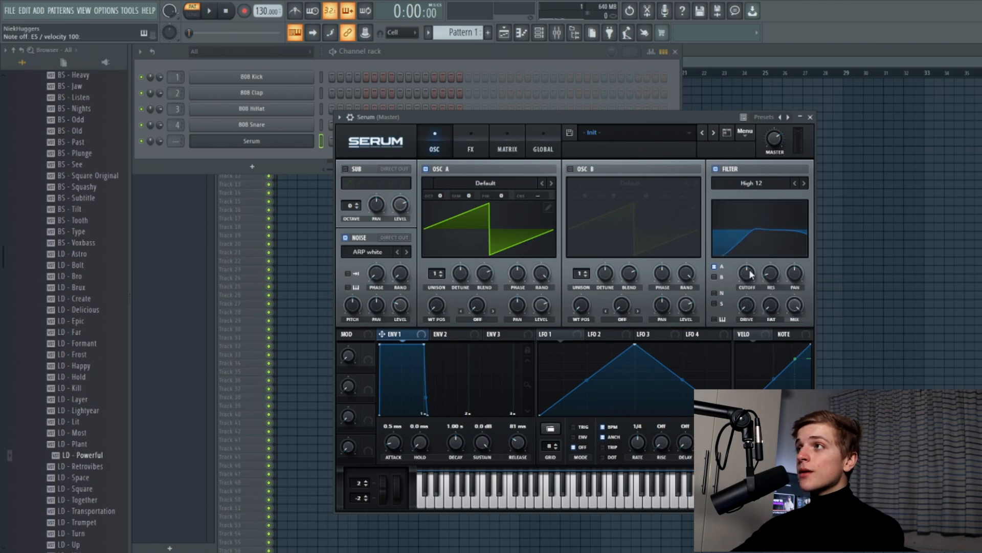
pyautogui.moveTo(750, 271); pyautogui.dragTo(750, 274)
pyautogui.press('e')
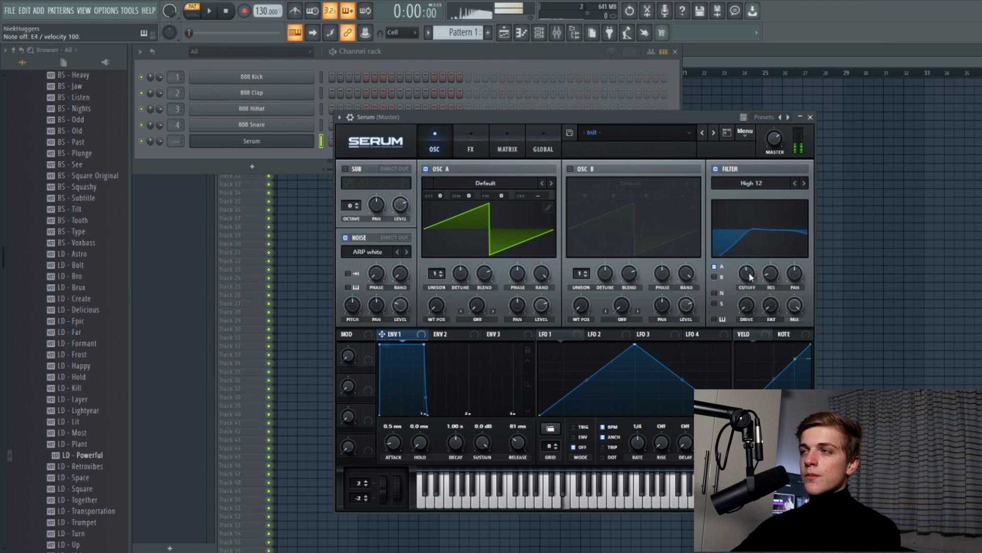
pyautogui.press('v')
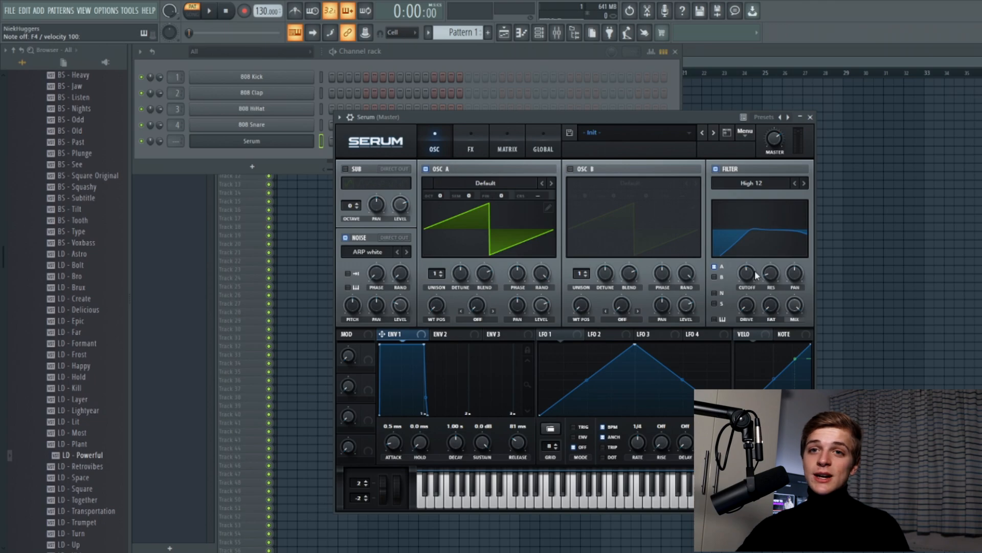
pyautogui.press('e')
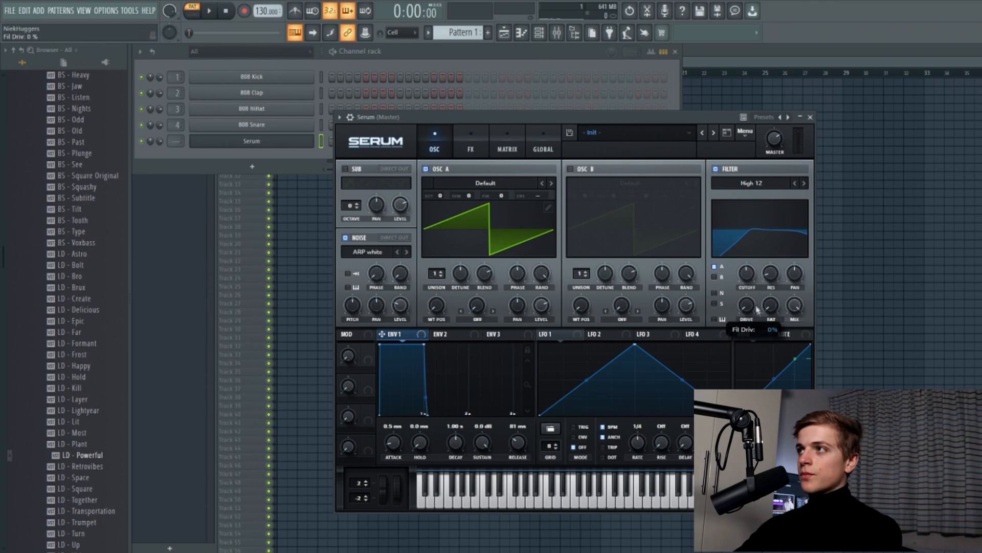
# Enable the Hyper/Dimension effect and lower the Dimension mix while playing notes.
pyautogui.click(476, 145)
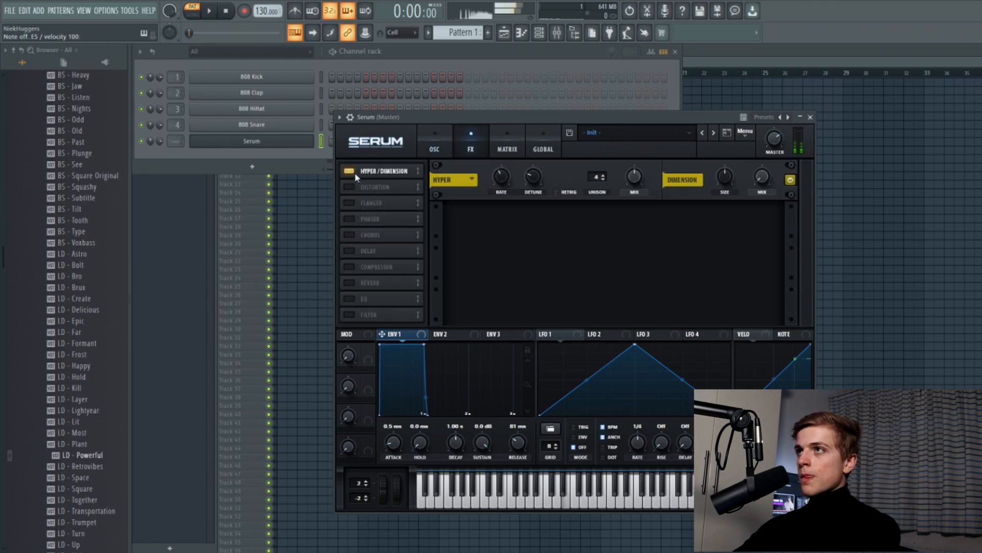
pyautogui.press('e')
pyautogui.press('e')
pyautogui.press('e')
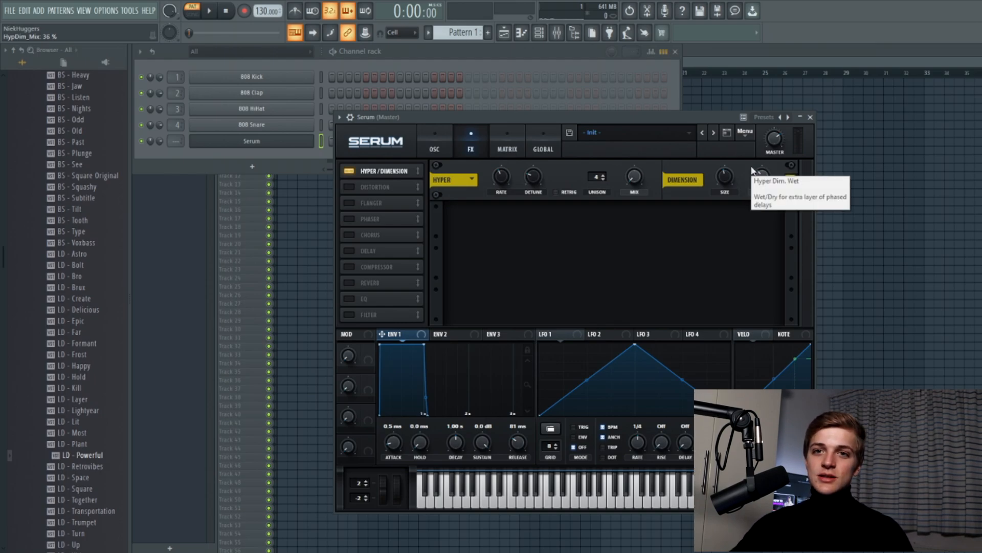
pyautogui.press('c')
pyautogui.press('c')
pyautogui.press('c')
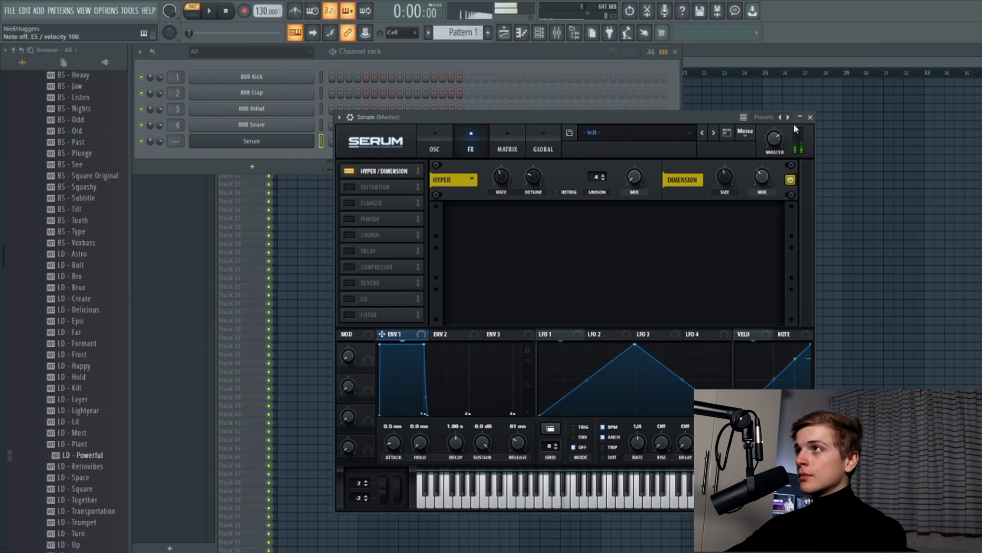
pyautogui.moveTo(762, 177); pyautogui.dragTo(762, 185)
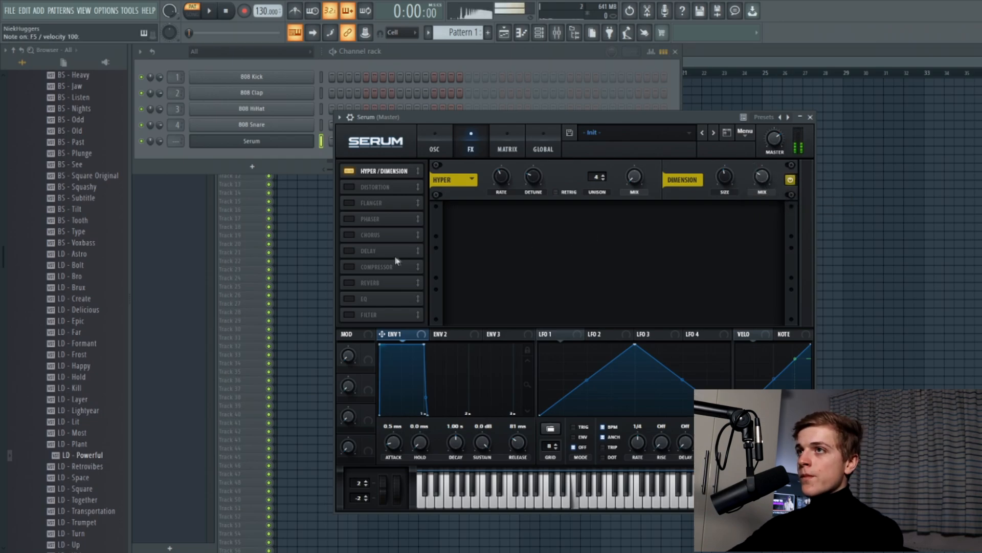
# Try a multiband compressor with its gain raised to about 5.2 dB while playing notes.
pyautogui.click(350, 267)
pyautogui.press('v')
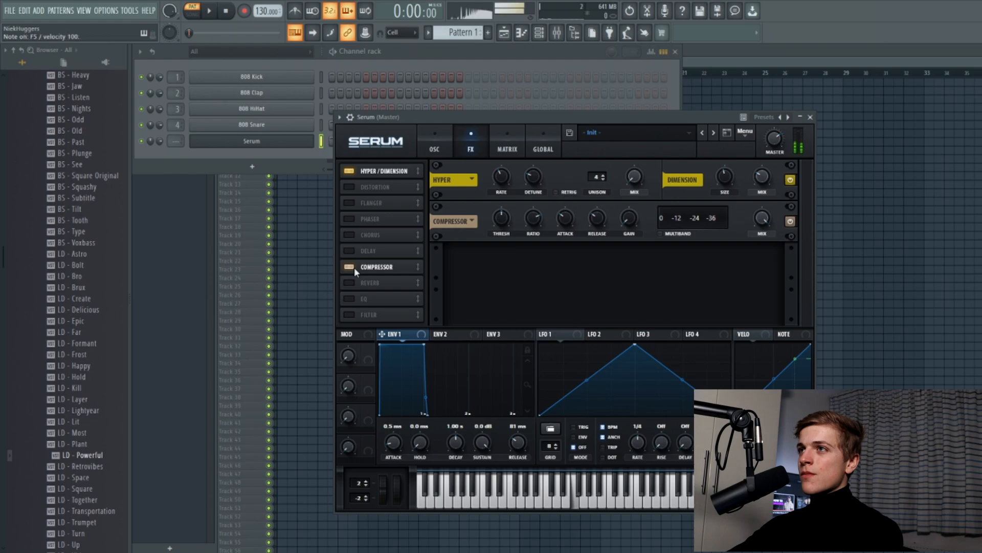
pyautogui.press('c')
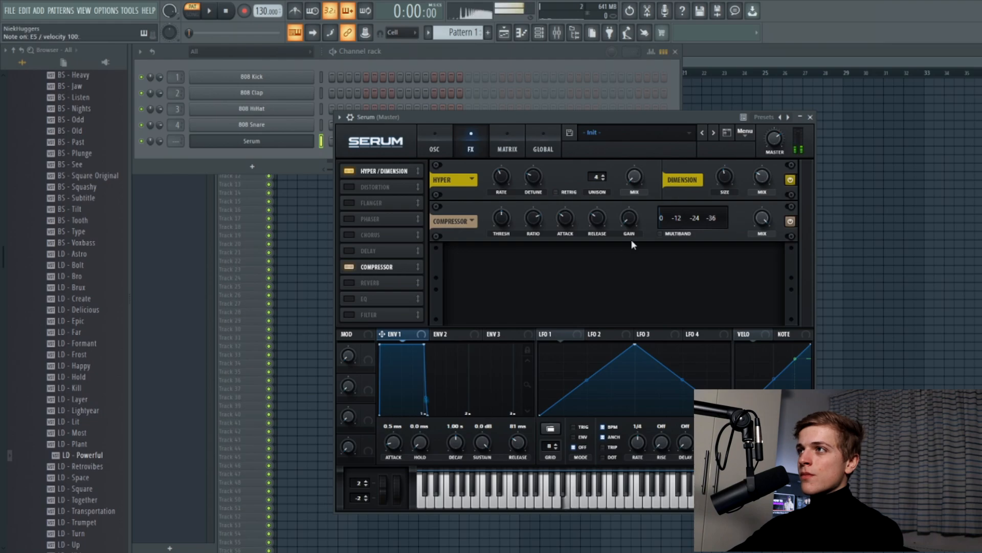
pyautogui.click(660, 234)
pyautogui.press('c')
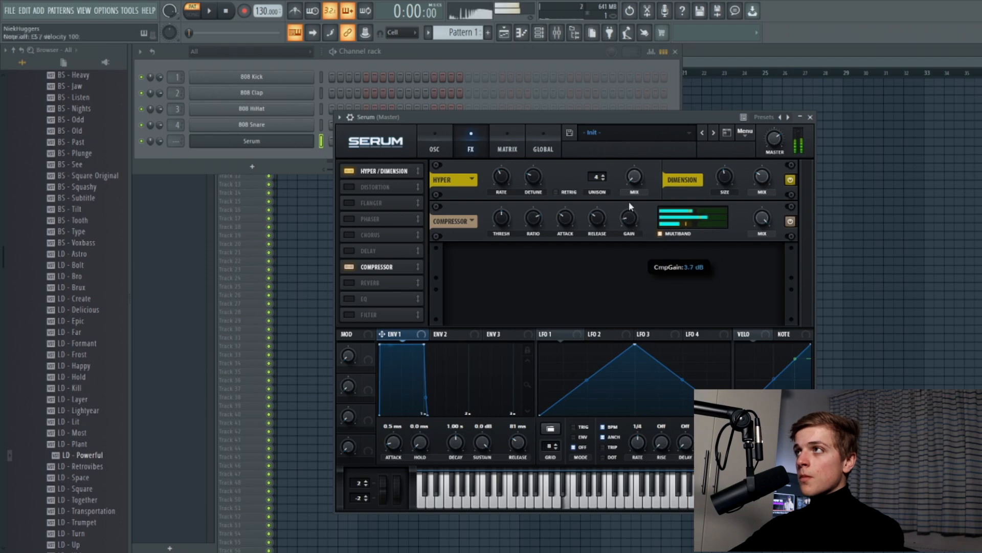
pyautogui.moveTo(629, 202); pyautogui.dragTo(628, 198)
pyautogui.press('e')
pyautogui.press('c')
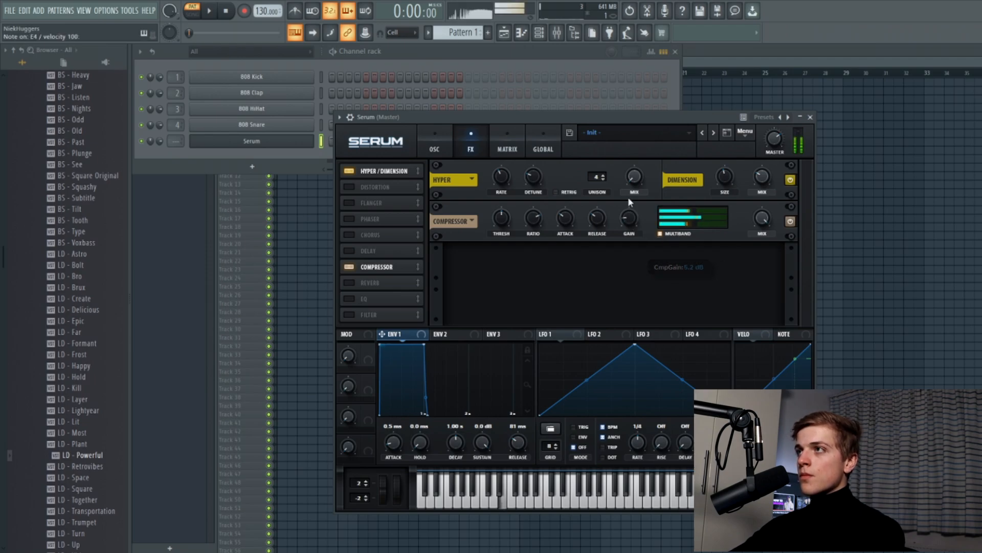
# Set the High 12 filter's cutoff to about 156 Hz while playing notes and return to the effects.
pyautogui.click(435, 146)
pyautogui.press('b')
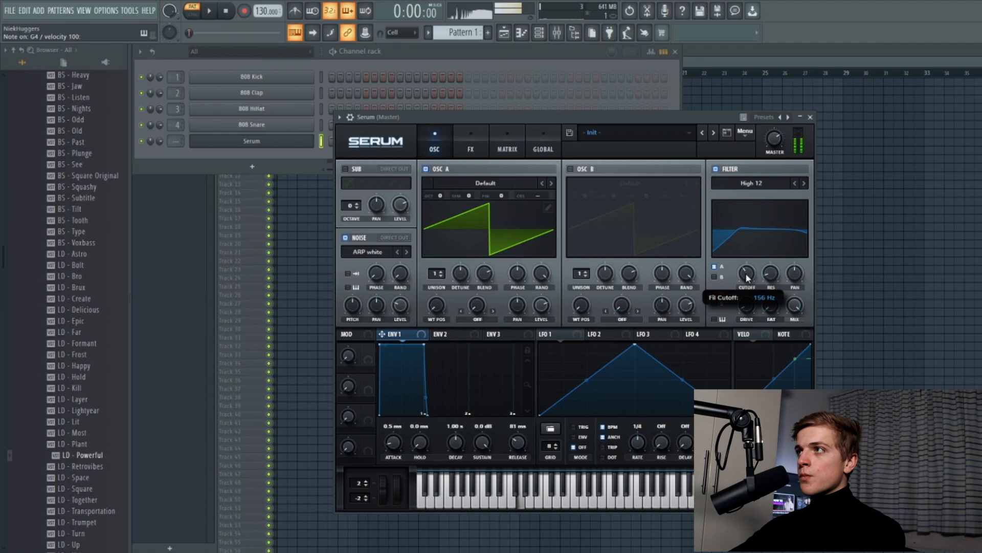
pyautogui.press('e')
pyautogui.click(470, 144)
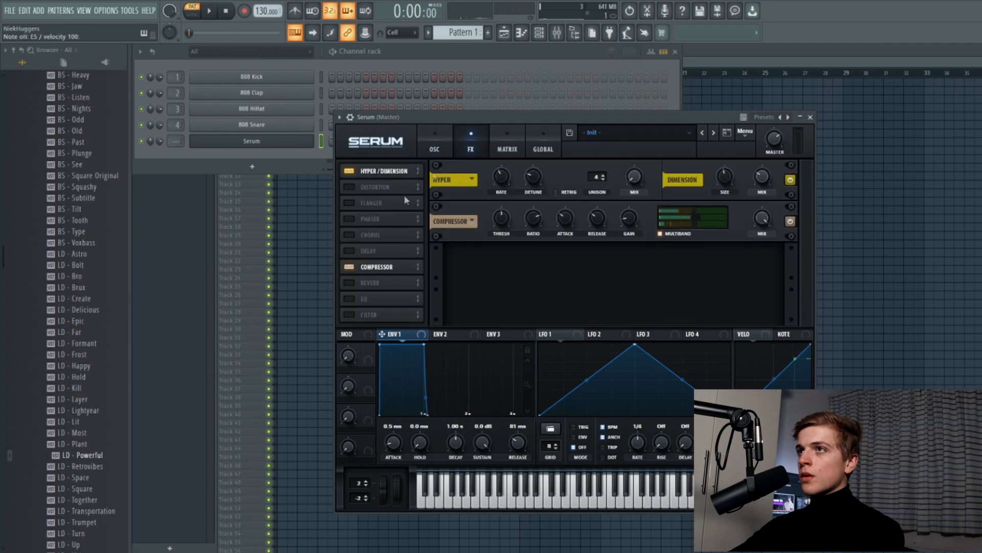
# Turn off the compressor and play notes to hear the sound without it.
pyautogui.click(350, 268)
pyautogui.press('e')
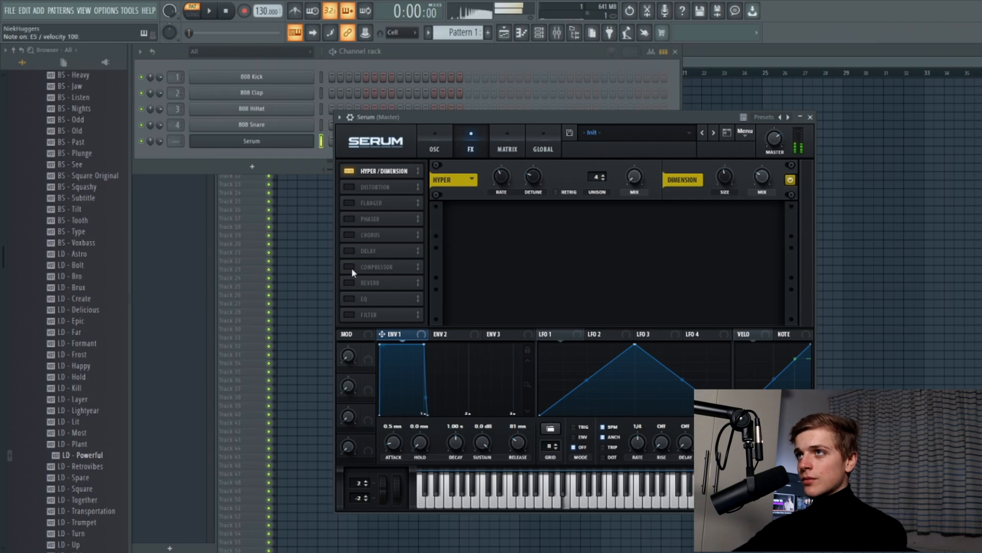
pyautogui.press('e')
# Enable the distortion with the Tube type and raise its drive while playing notes.
pyautogui.click(349, 187)
pyautogui.press('e')
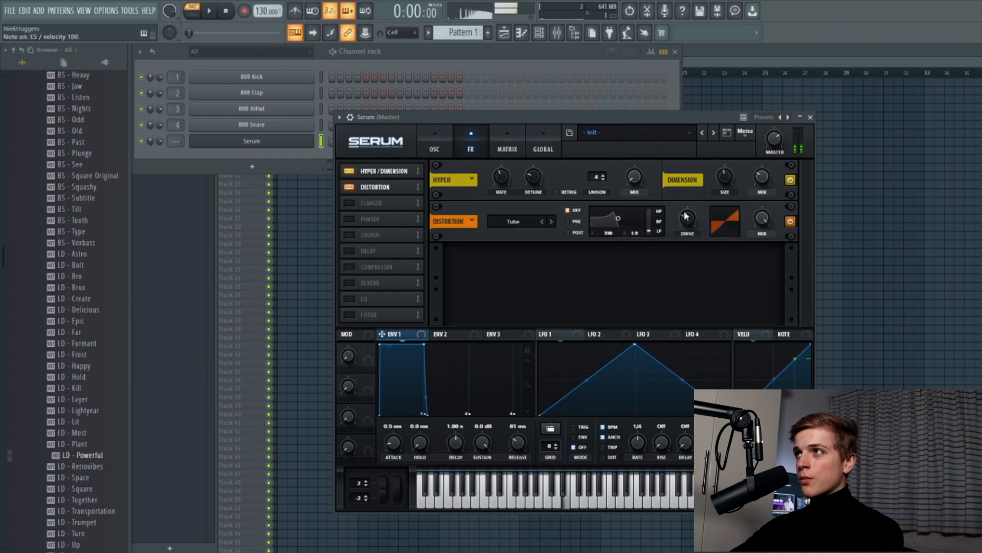
pyautogui.moveTo(686, 216); pyautogui.dragTo(692, 180)
pyautogui.press('e')
pyautogui.press('e')
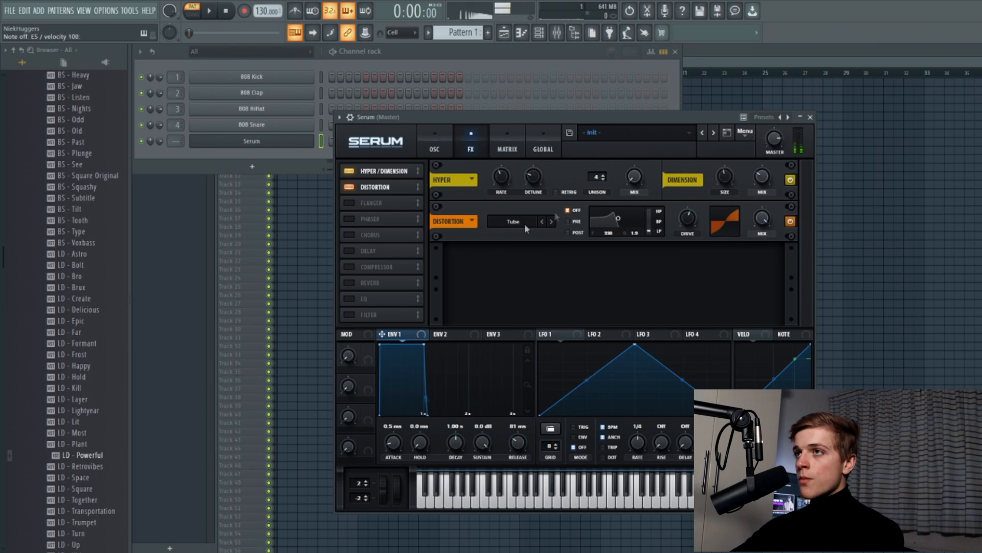
pyautogui.press('c')
# Enable the reverb in Hall mode and adjust its decay while playing notes.
pyautogui.click(366, 283)
pyautogui.press('e')
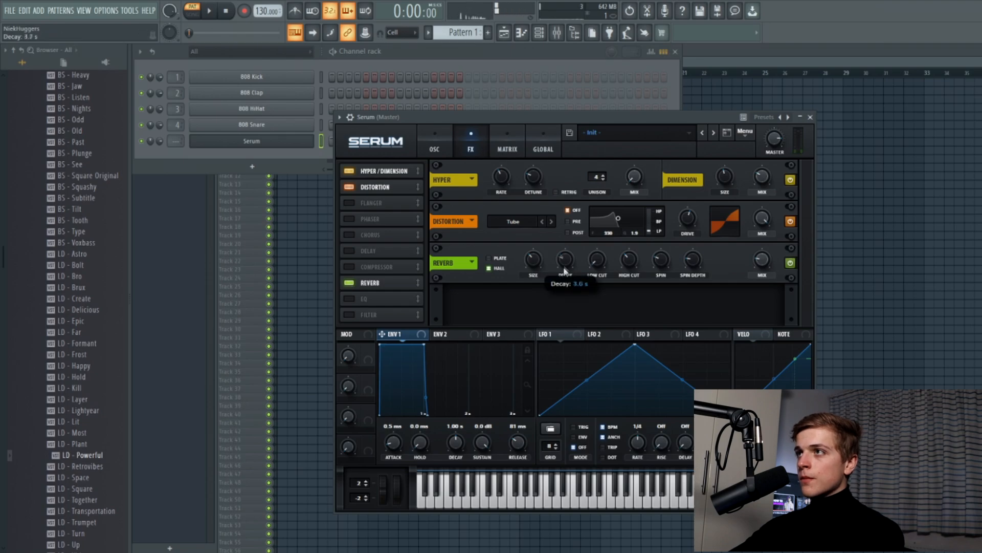
pyautogui.press('e')
pyautogui.press('e')
# Play a melody to audition the sound with Hyper/Dimension, distortion and reverb.
pyautogui.press('r')
pyautogui.press('t')
pyautogui.press('y')
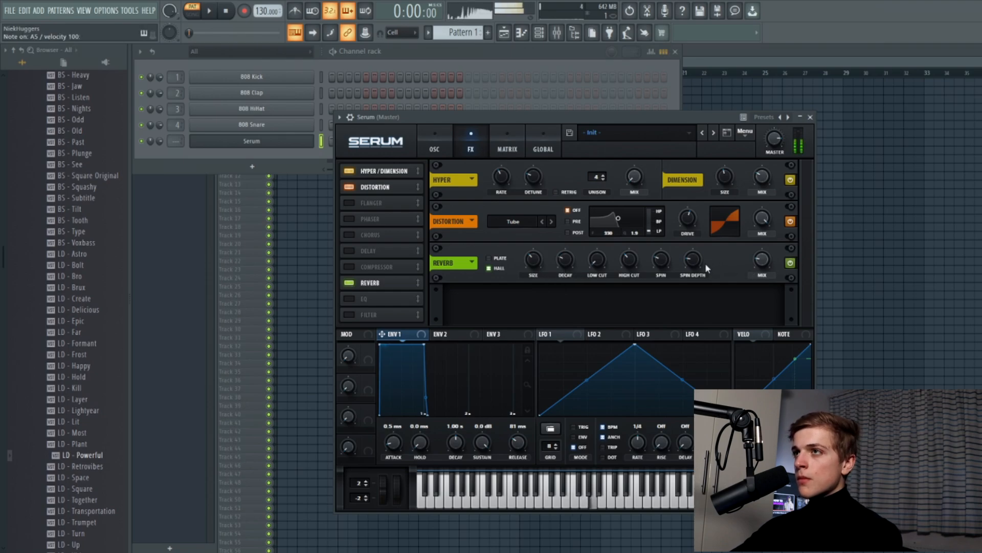
pyautogui.press('y')
pyautogui.press('u')
pyautogui.press('r')
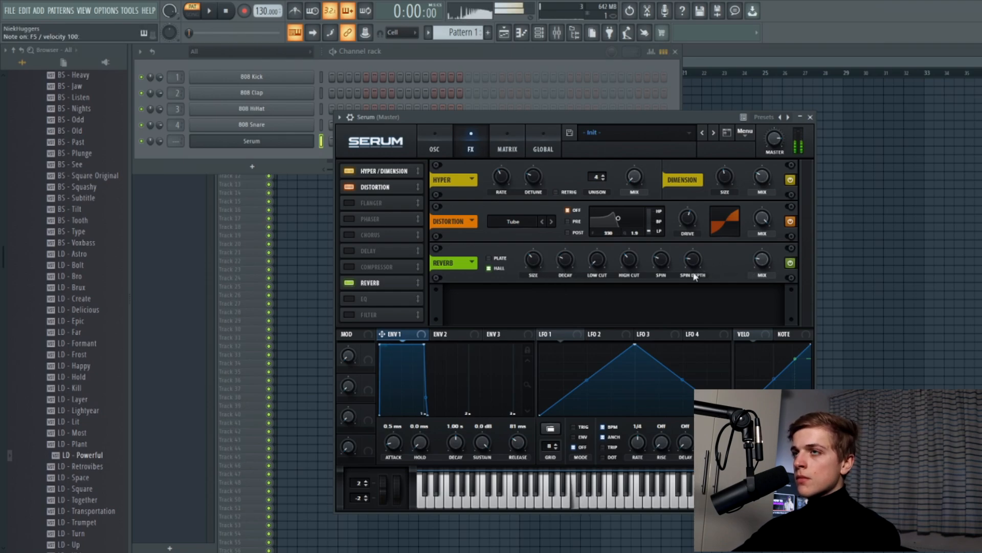
pyautogui.press('t')
pyautogui.press('r')
pyautogui.press('w')
pyautogui.press('e')
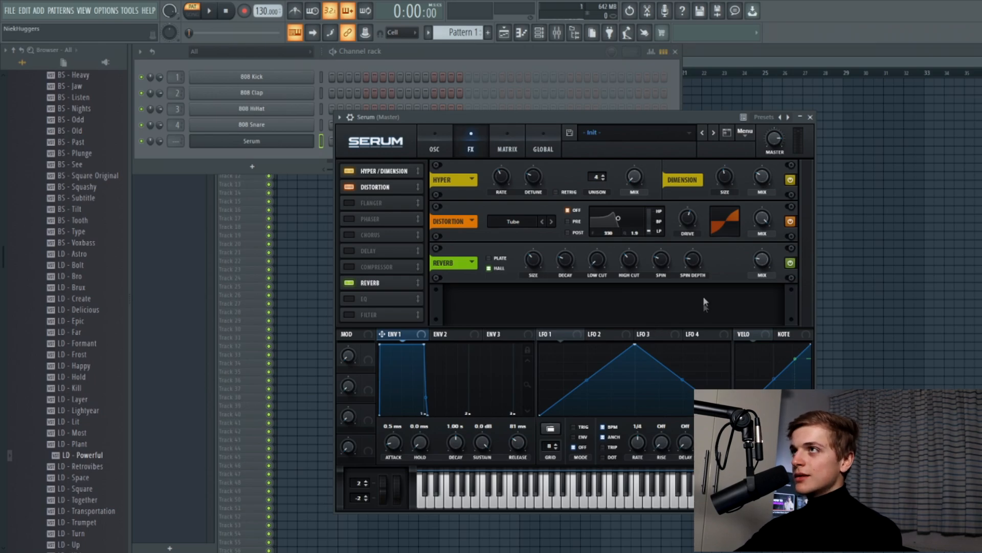
# Return to the oscillator settings and examine the wavetable choices for Oscillator A in the BS - Essence preset.
pyautogui.moveTo(475, 115); pyautogui.dragTo(478, 103)
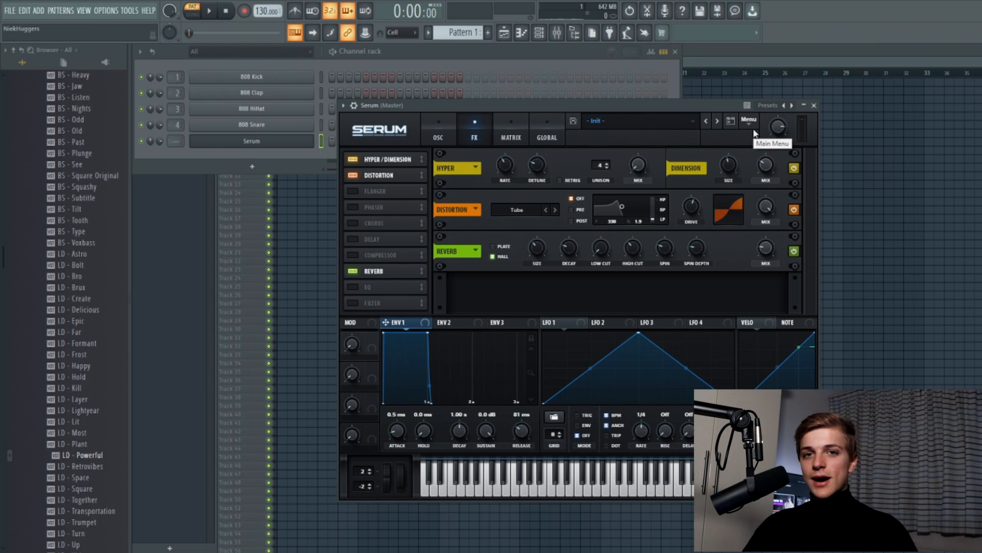
pyautogui.click(438, 132)
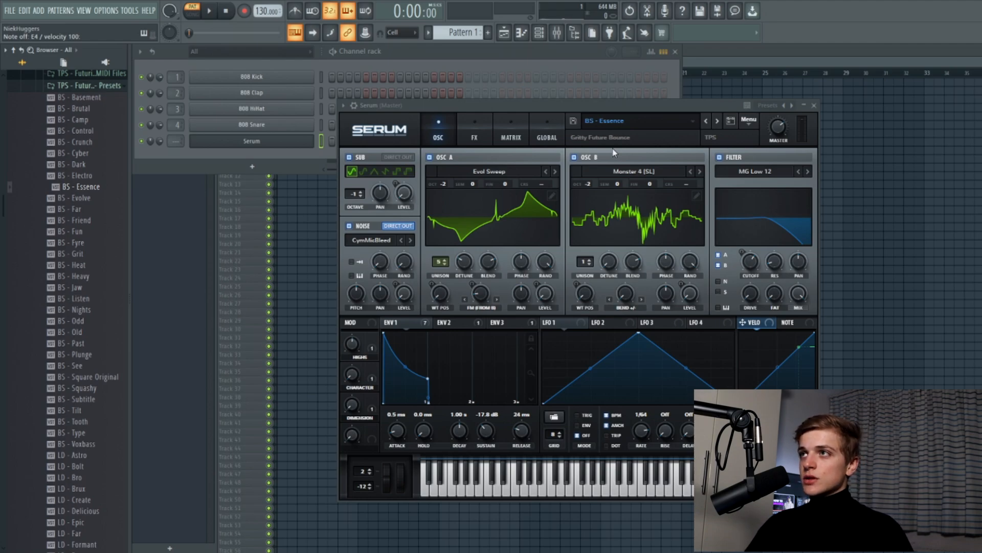
pyautogui.click(513, 171)
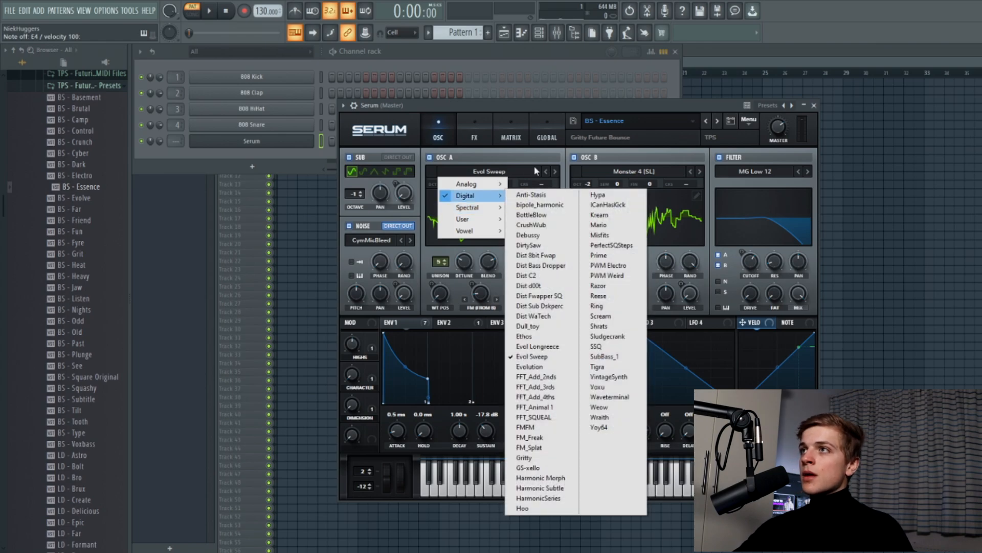
pyautogui.click(535, 168)
pyautogui.click(518, 157)
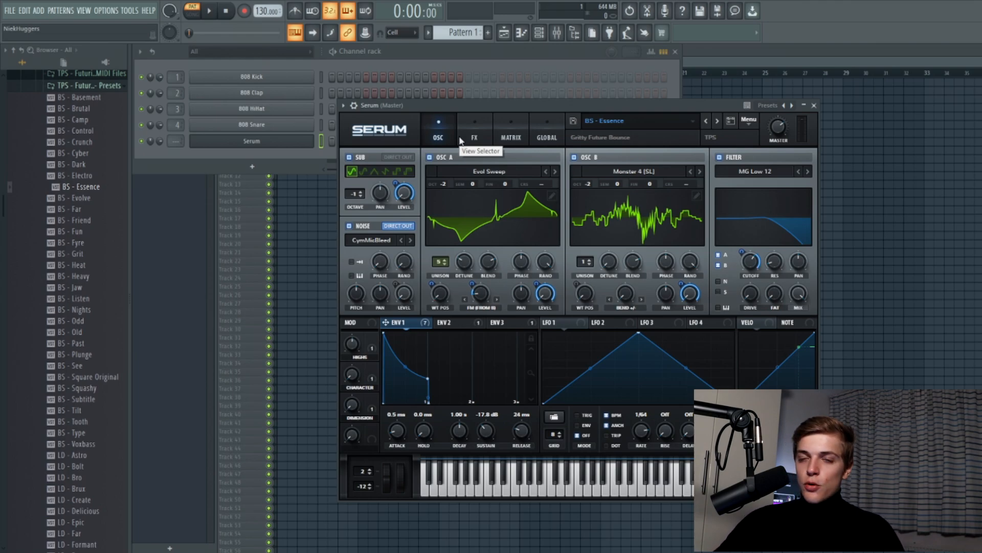
# Inspect Envelope 3 and the modulation matrix routings of the BS - Essence preset.
pyautogui.click(501, 323)
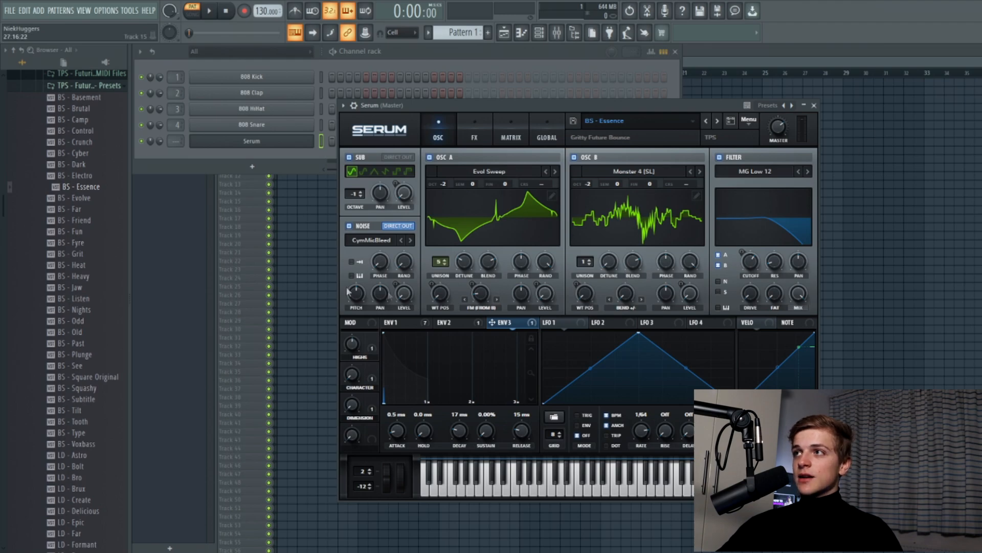
pyautogui.click(506, 132)
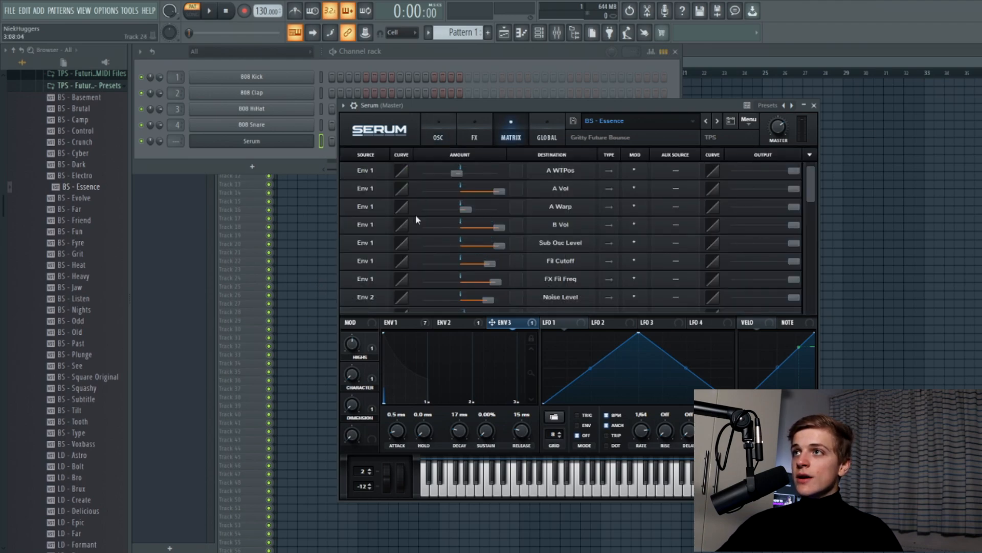
# Examine the remaining modulation matrix routings and the enabled effects of the BS - Essence preset, including compressor, EQ and filter.
pyautogui.scroll(-5, 416, 219)
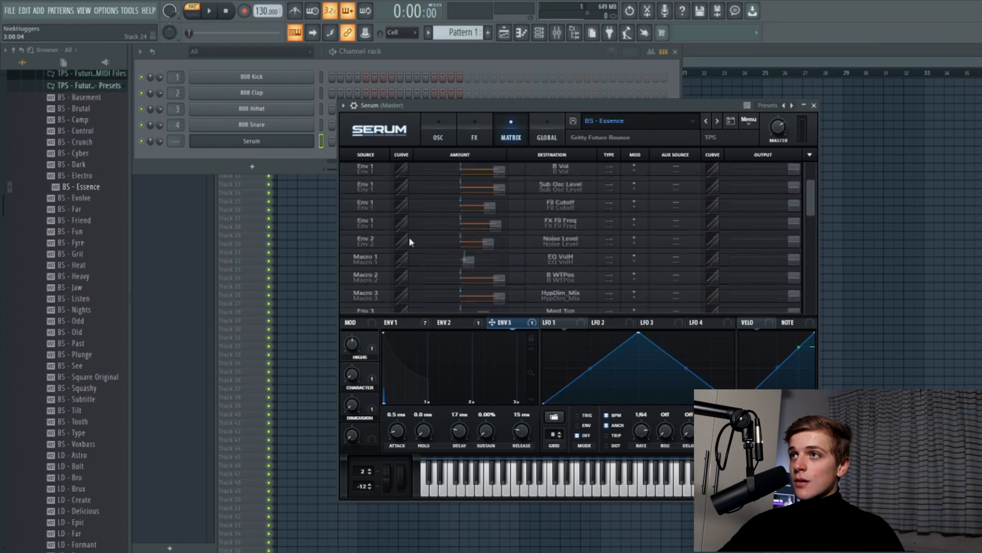
pyautogui.scroll(-1, 402, 256)
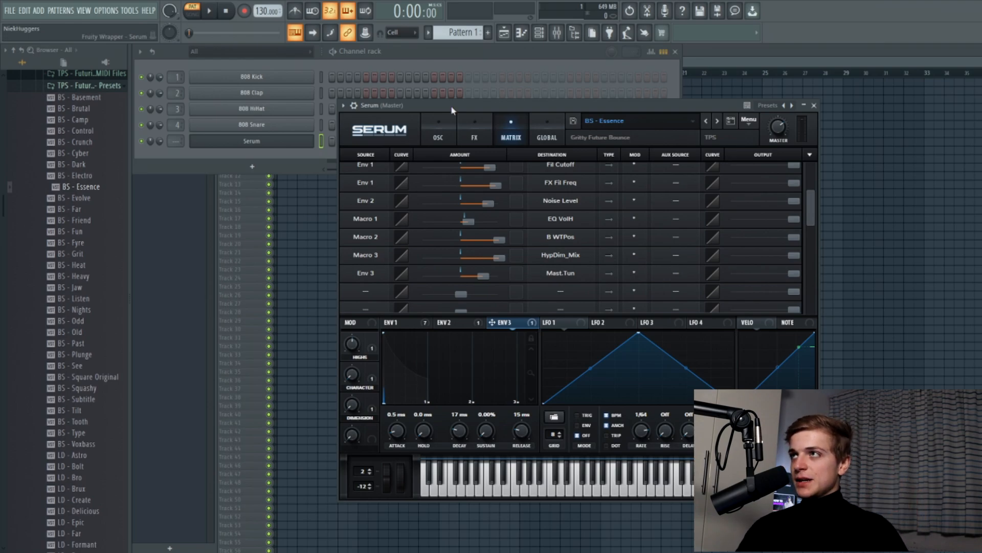
pyautogui.click(475, 132)
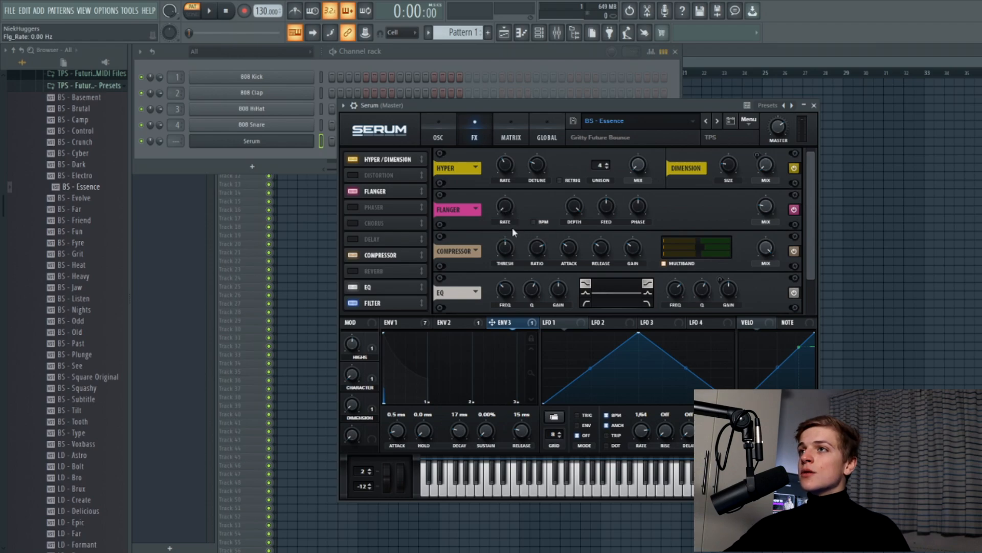
pyautogui.scroll(-2, 803, 230)
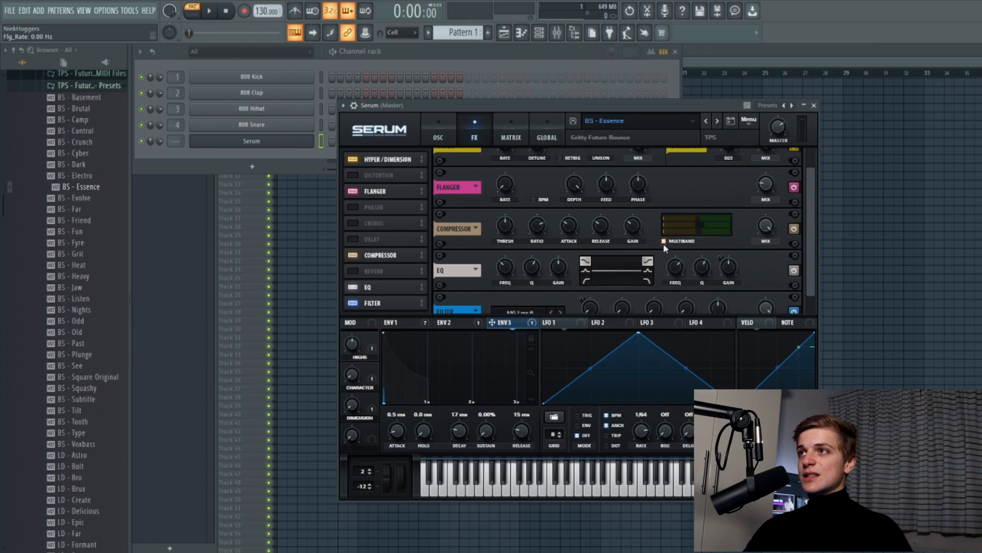
pyautogui.scroll(-2, 663, 243)
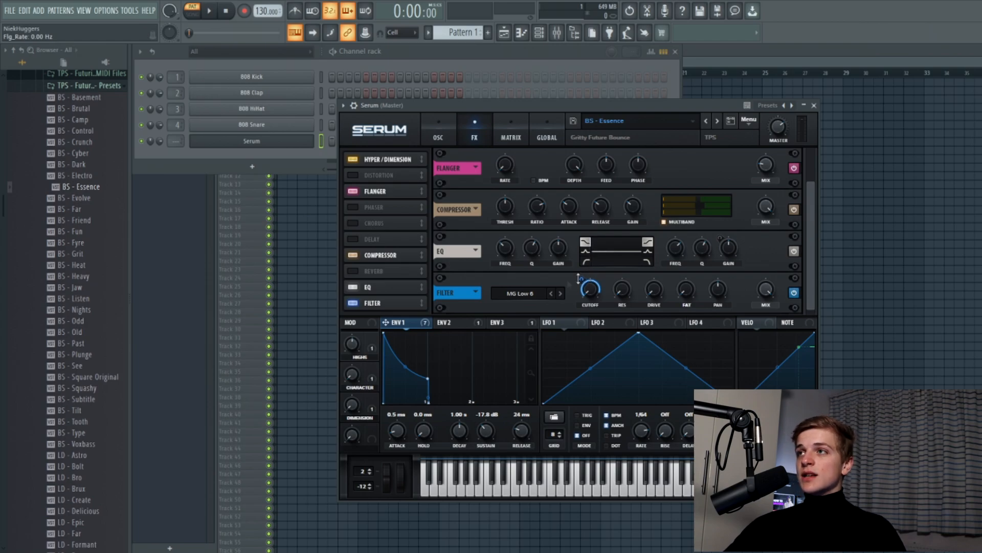
# Play notes while bypassing and re-enabling the effects filter and the multiband compressor to compare the sound.
pyautogui.click(352, 303)
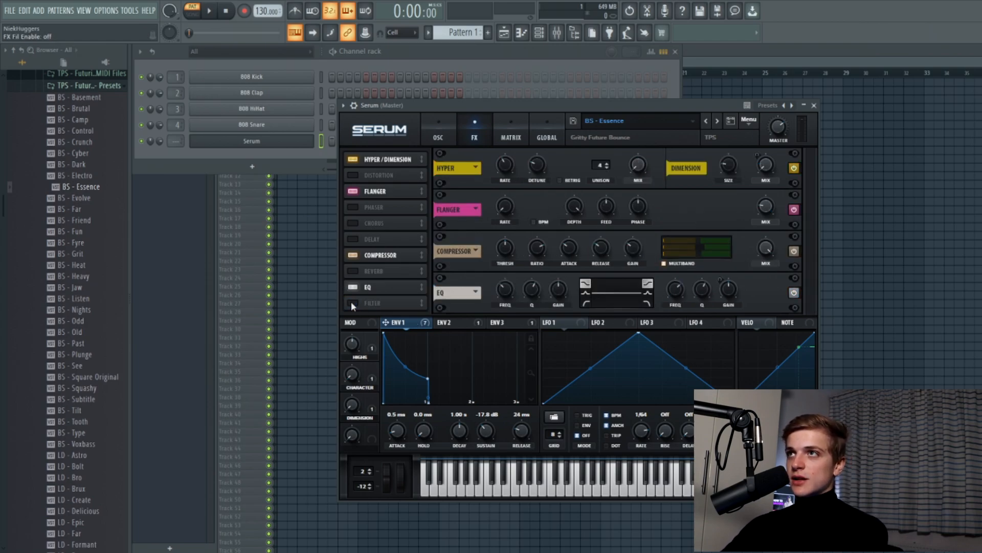
pyautogui.press('c')
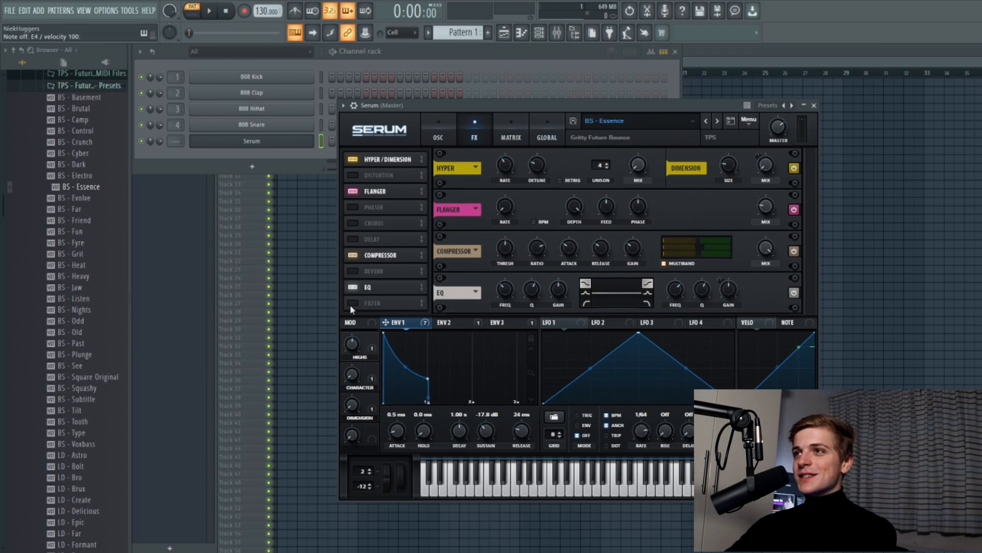
pyautogui.click(352, 302)
pyautogui.press('c')
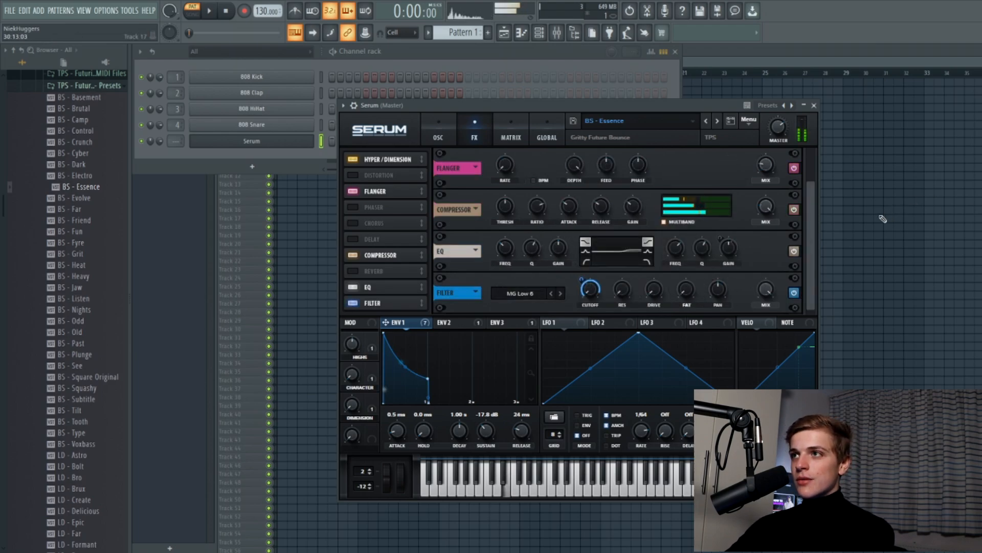
pyautogui.press('x')
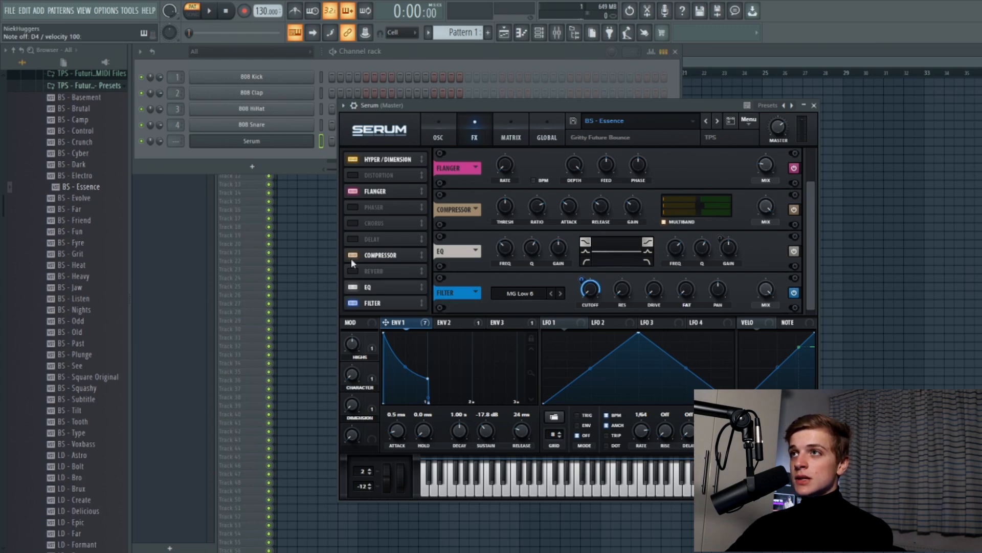
pyautogui.click(355, 257)
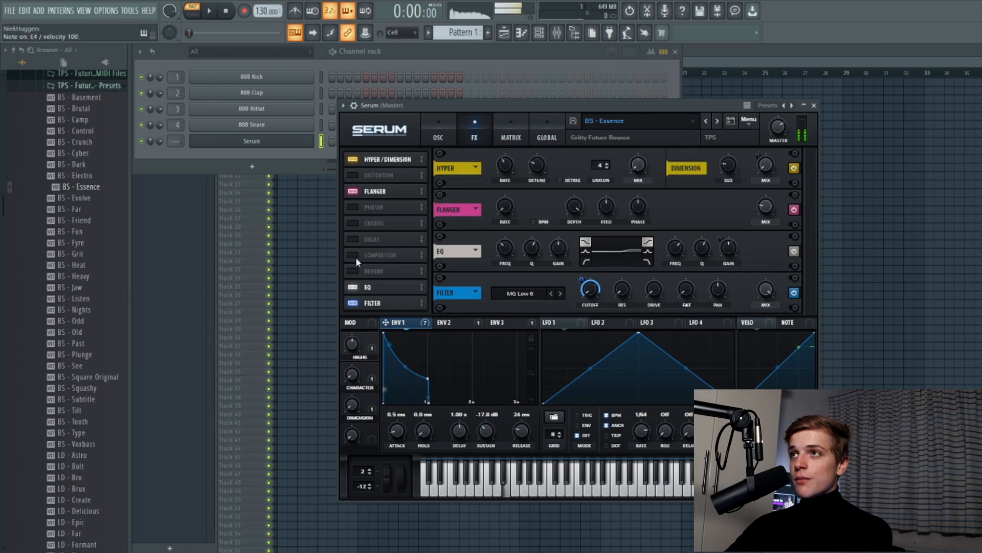
pyautogui.click(355, 257)
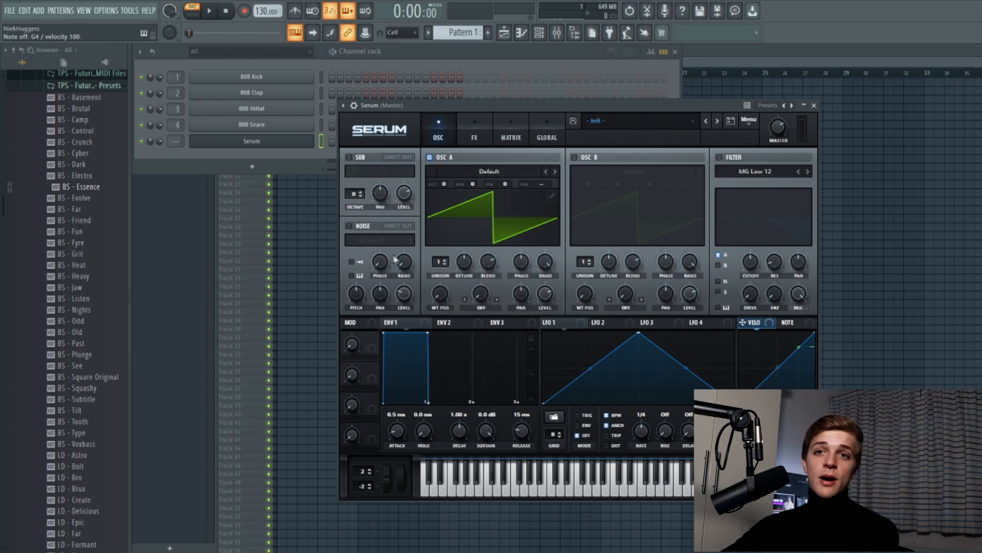
# Enable the filter, set Oscillator A to 8 unison voices and octave -2, and give Envelope 1 zero sustain and 472 ms decay.
pyautogui.moveTo(434, 264); pyautogui.dragTo(443, 205)
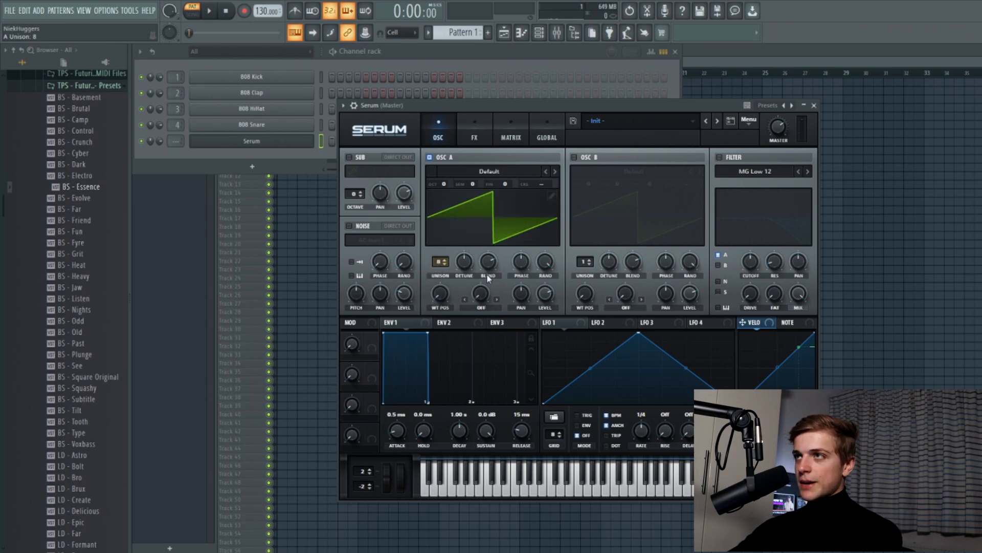
pyautogui.click(720, 158)
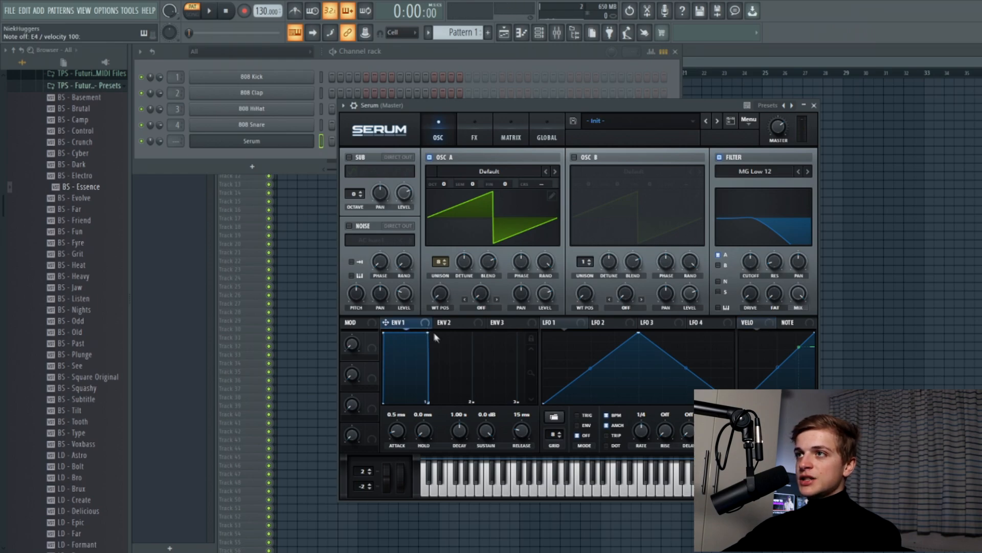
pyautogui.moveTo(430, 335); pyautogui.dragTo(402, 438)
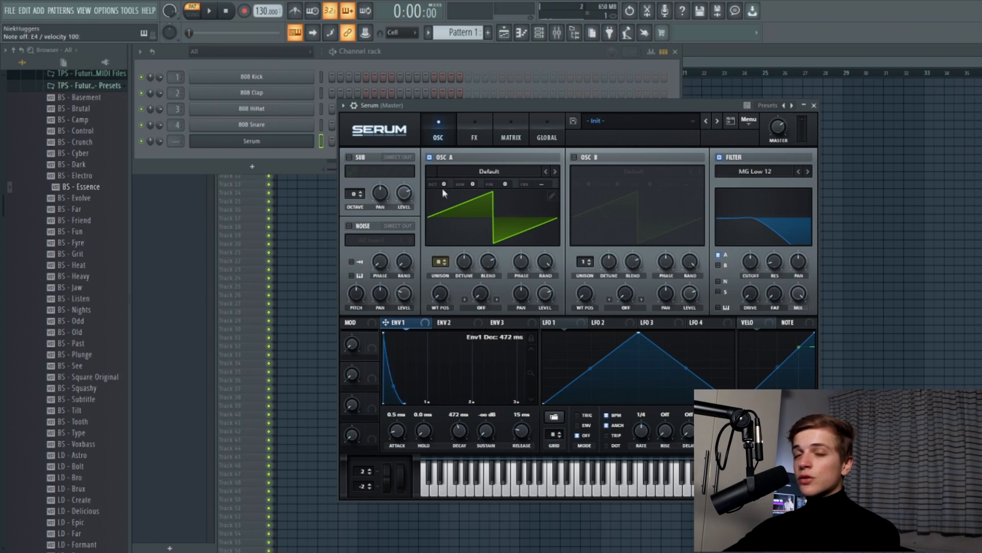
pyautogui.moveTo(443, 187); pyautogui.dragTo(438, 207)
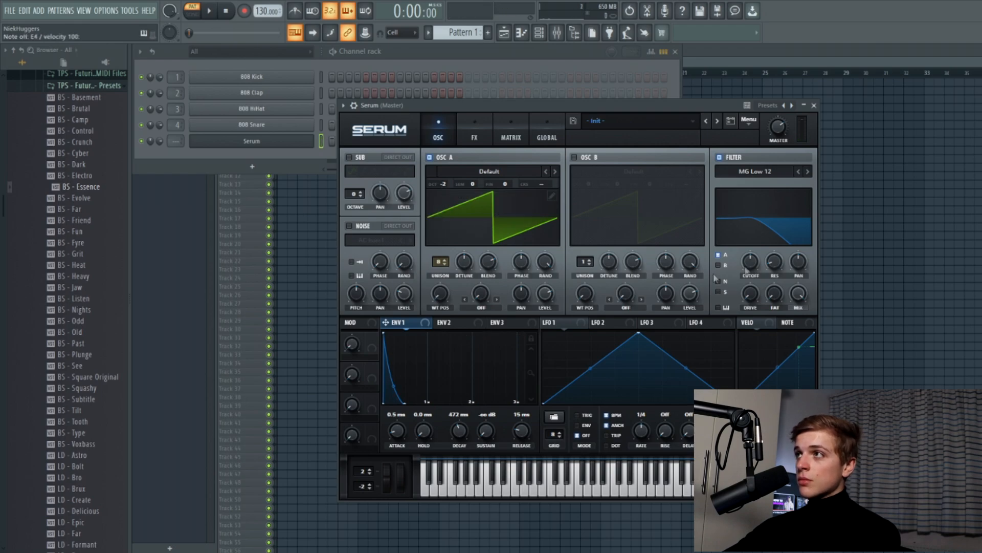
# Lower the filter cutoff and modulate it with Envelope 1 at 699 ms decay, using the MG Low 24 filter type.
pyautogui.moveTo(750, 266); pyautogui.dragTo(746, 328)
pyautogui.moveTo(389, 327); pyautogui.dragTo(743, 251)
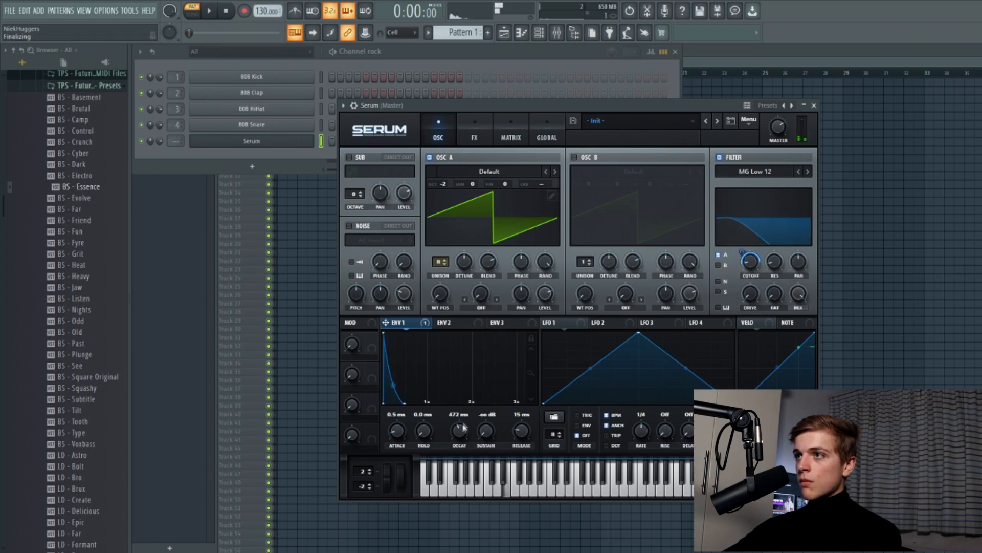
pyautogui.moveTo(453, 416); pyautogui.dragTo(452, 416)
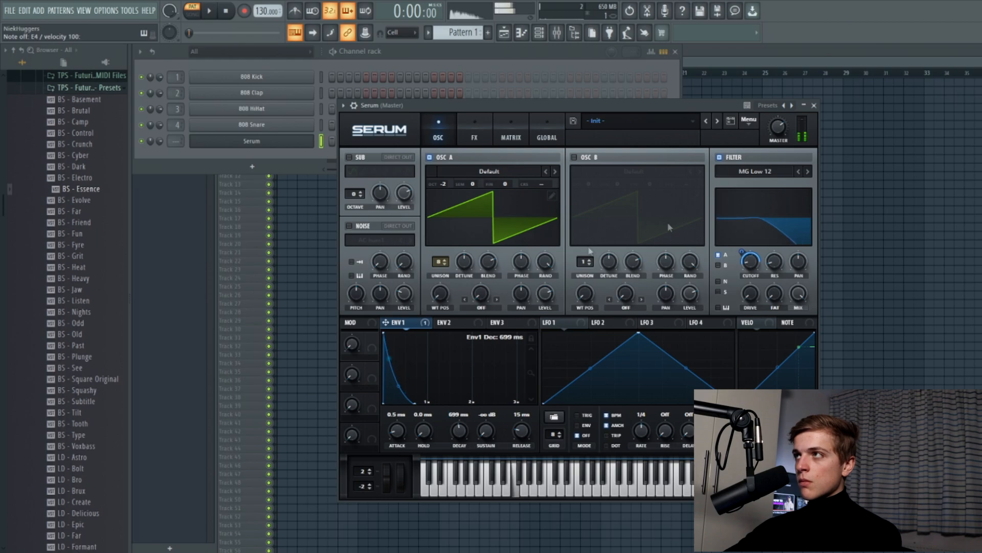
pyautogui.click(807, 171)
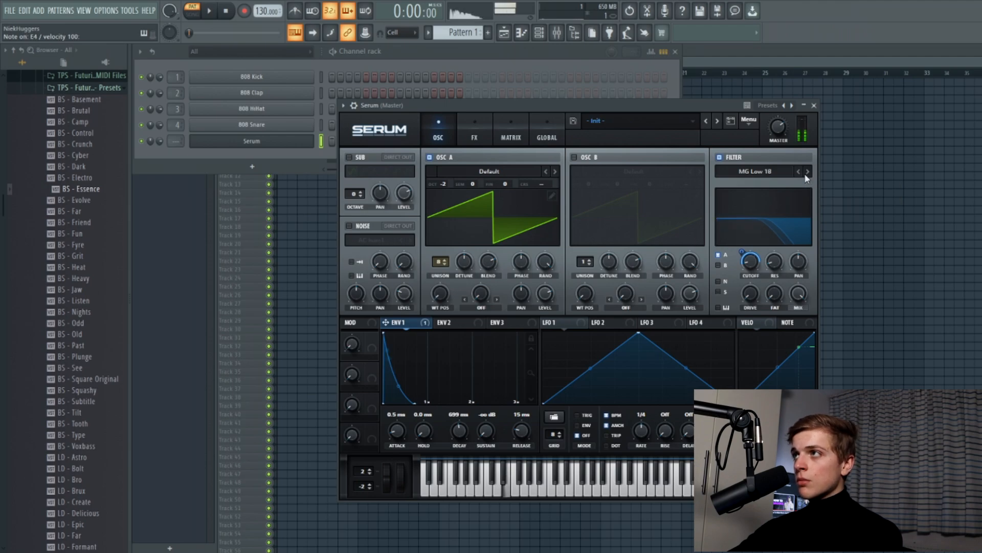
pyautogui.moveTo(742, 251)
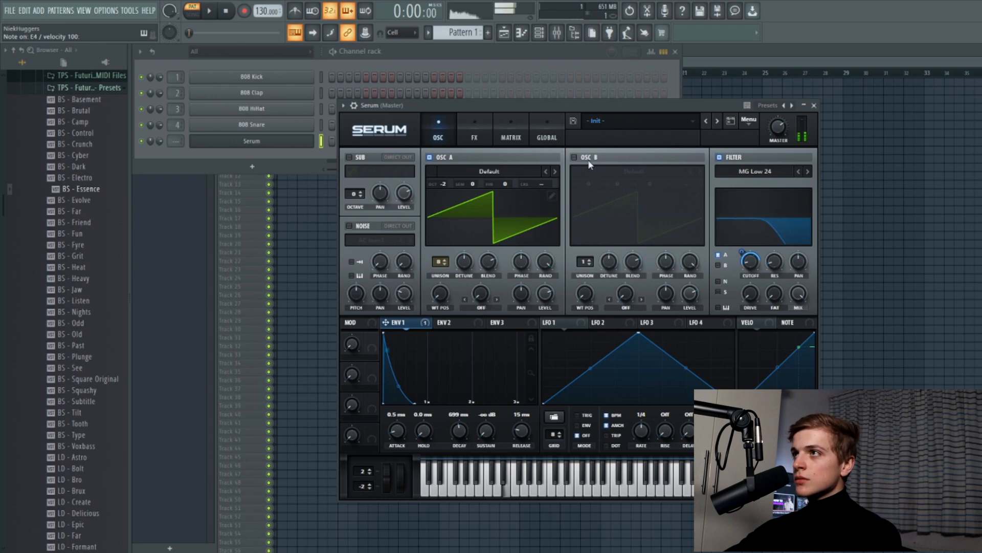
# Enable Oscillator B at octave -2 and route it through the filter.
pyautogui.click(574, 157)
pyautogui.click(718, 265)
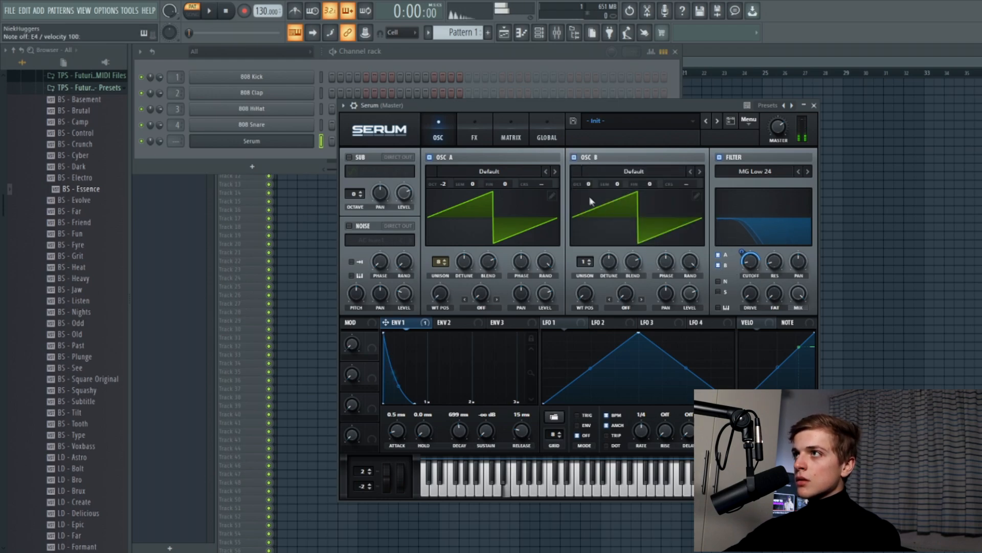
pyautogui.moveTo(589, 184); pyautogui.dragTo(582, 198)
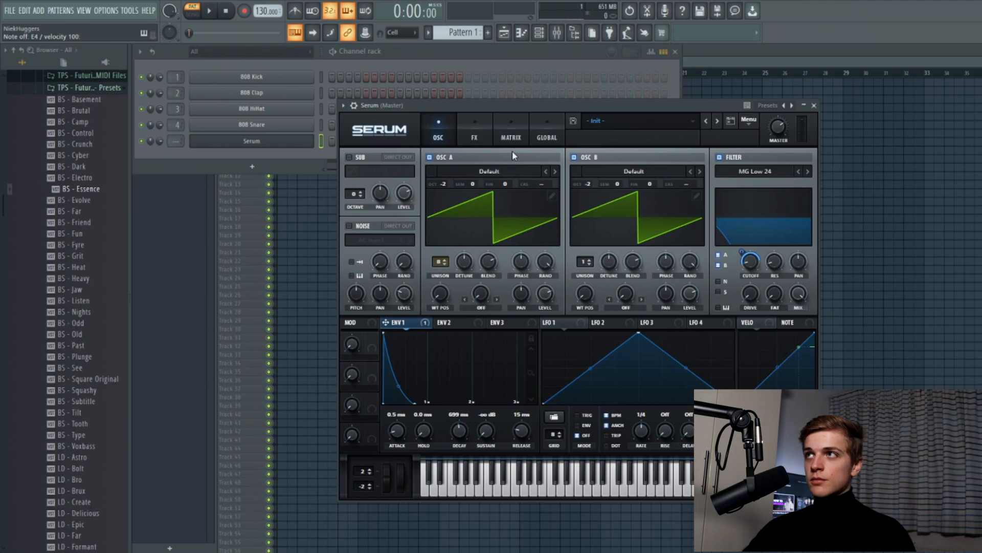
# Reduce Oscillator A's unison width to about 85 and adjust its unison detune.
pyautogui.click(547, 134)
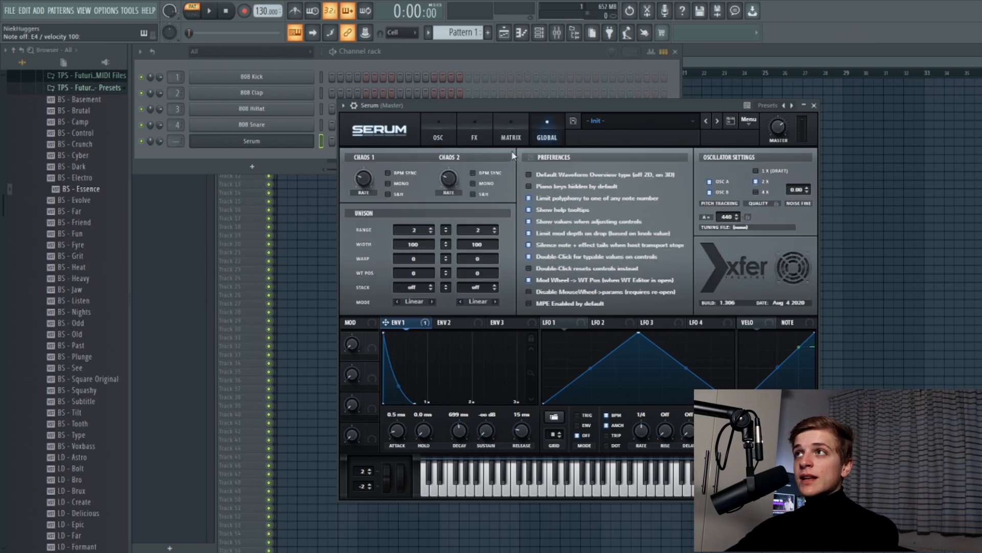
pyautogui.moveTo(414, 251); pyautogui.dragTo(418, 272)
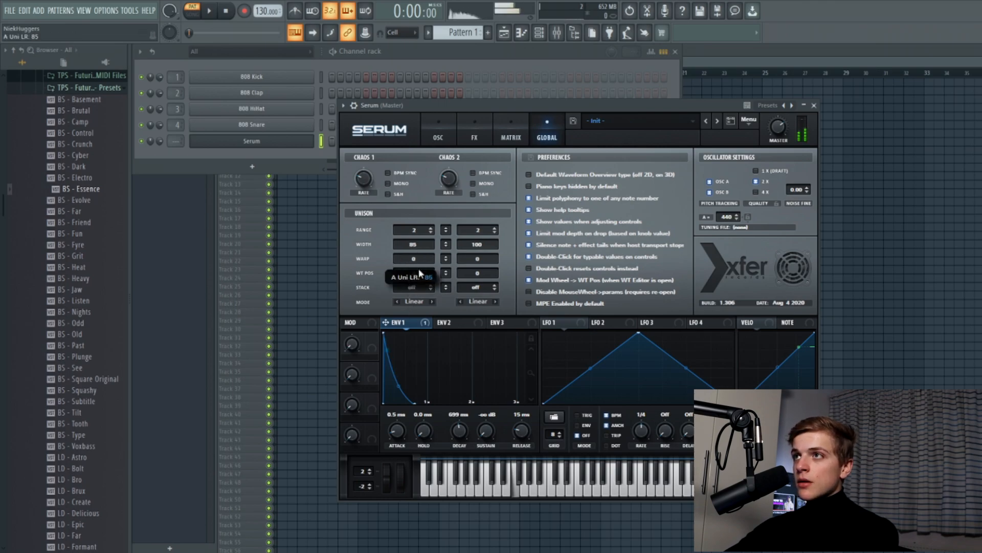
pyautogui.click(445, 135)
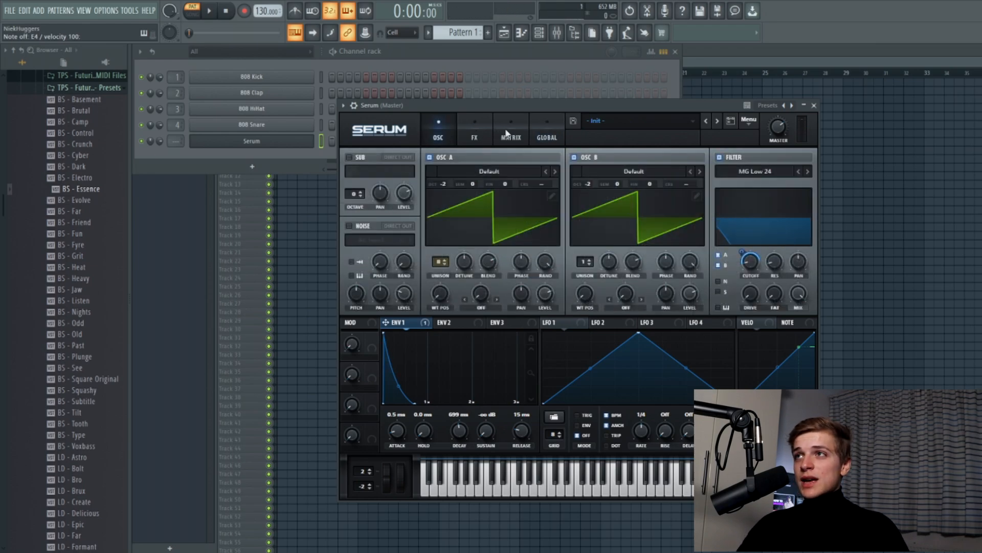
pyautogui.moveTo(481, 260); pyautogui.dragTo(462, 274)
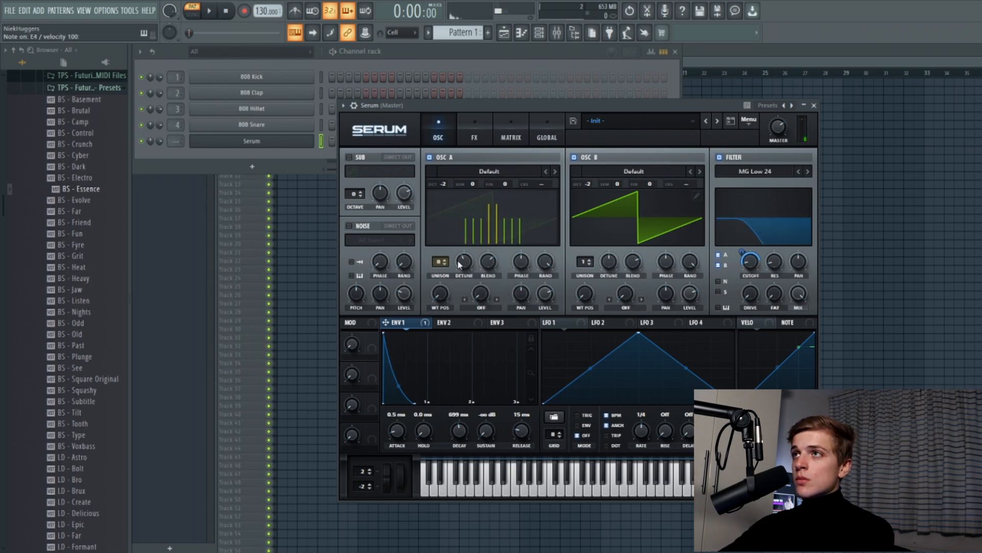
# Enable the distortion effect in Tube mode and raise its drive.
pyautogui.click(474, 134)
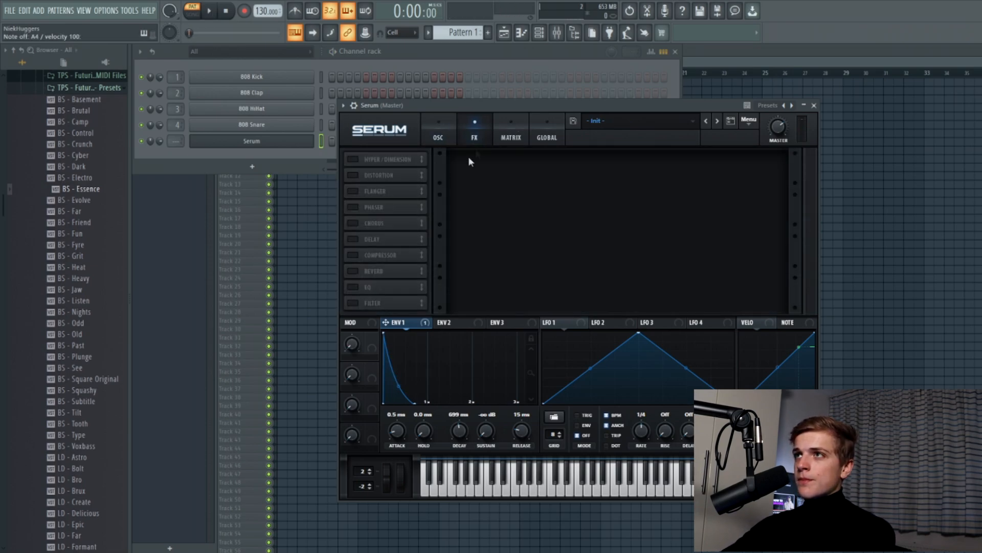
pyautogui.click(353, 175)
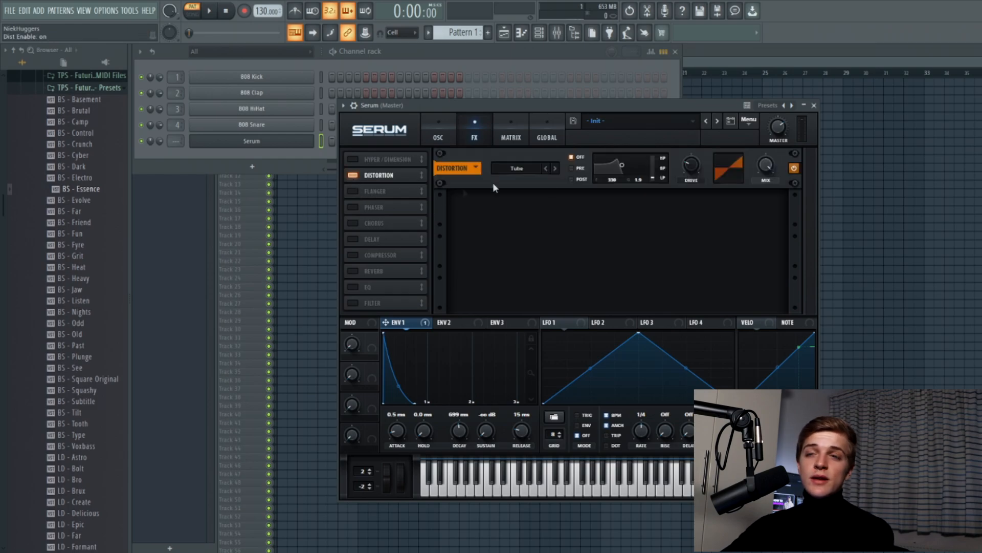
pyautogui.moveTo(696, 175); pyautogui.dragTo(709, 113)
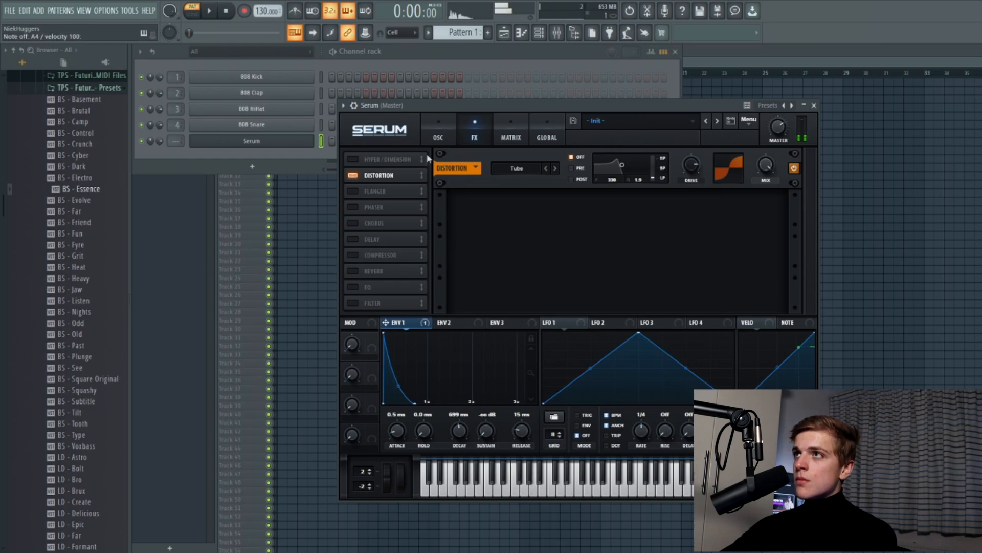
# Enable the compressor in multiband mode and raise its gain to about 6.2 dB.
pyautogui.click(353, 255)
pyautogui.click(664, 221)
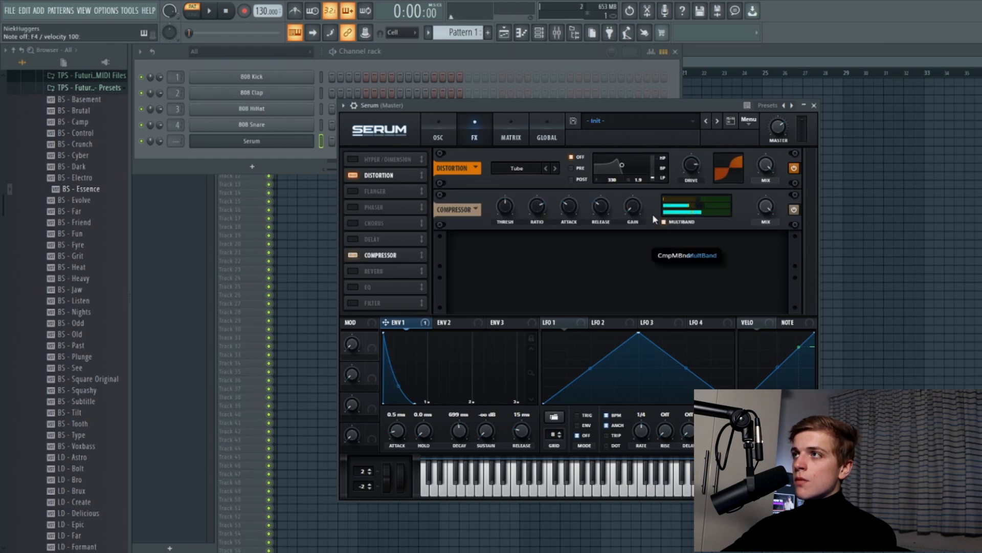
pyautogui.moveTo(639, 211); pyautogui.dragTo(638, 186)
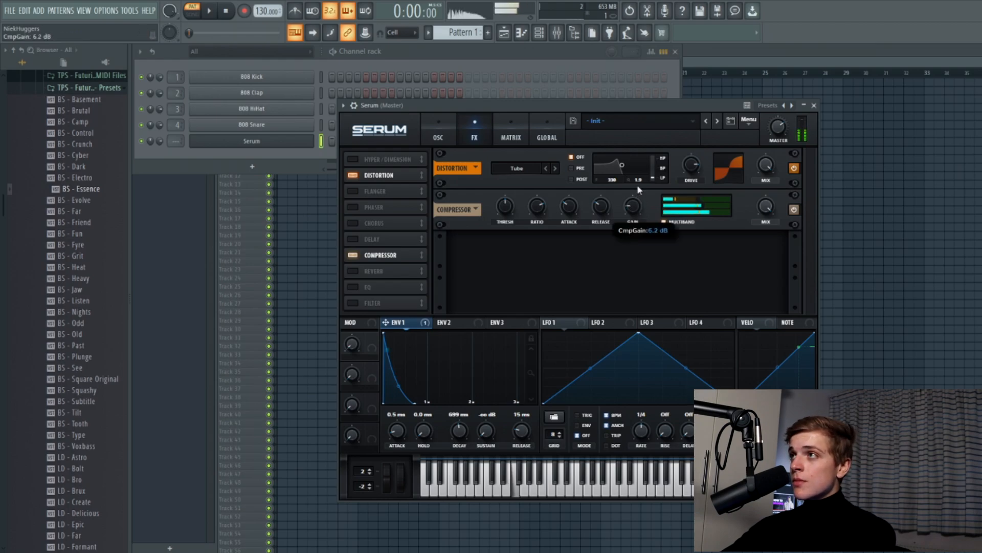
# Add an MG Low 12 effects filter with its cutoff modulated by Envelope 1, and return to the oscillator settings.
pyautogui.click(353, 303)
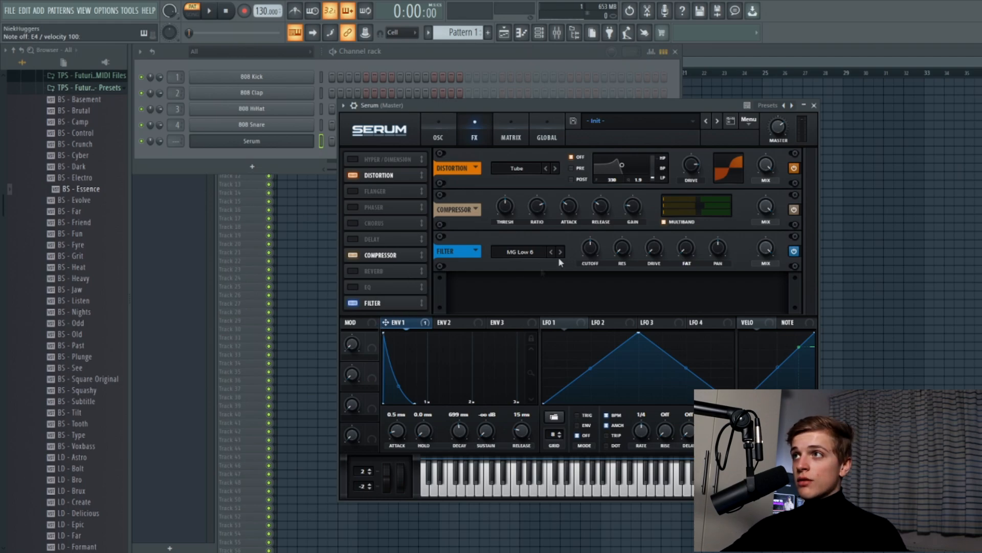
pyautogui.moveTo(588, 254); pyautogui.dragTo(588, 253)
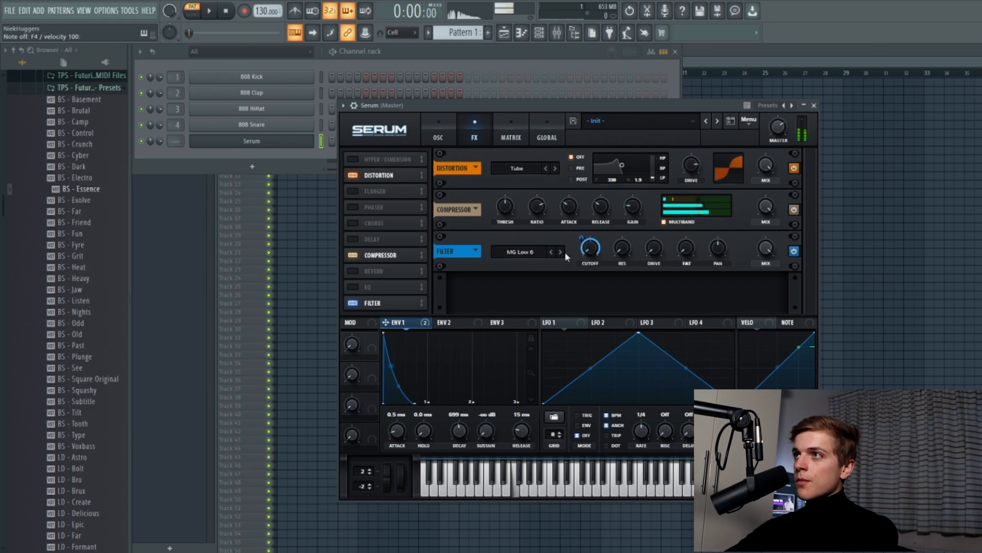
pyautogui.click(560, 252)
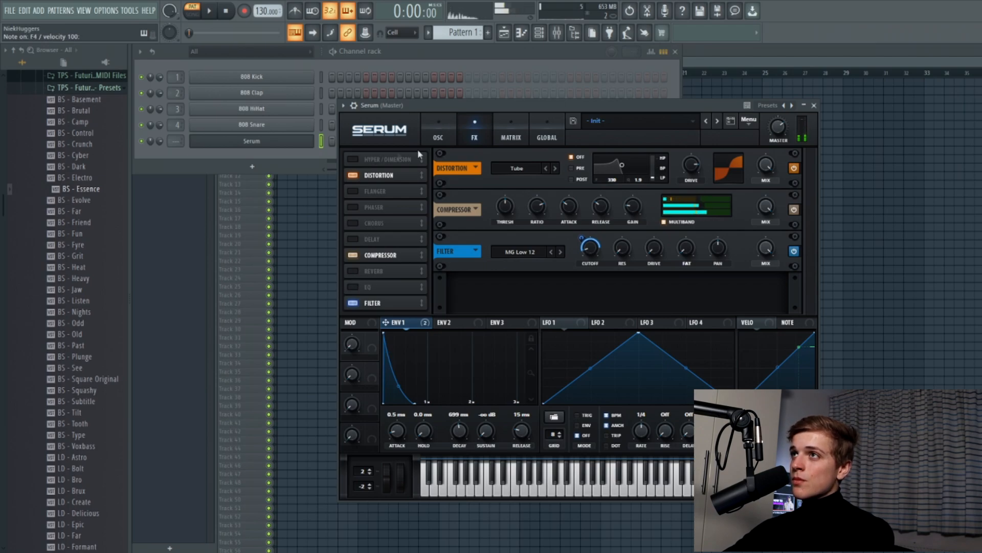
pyautogui.click(446, 137)
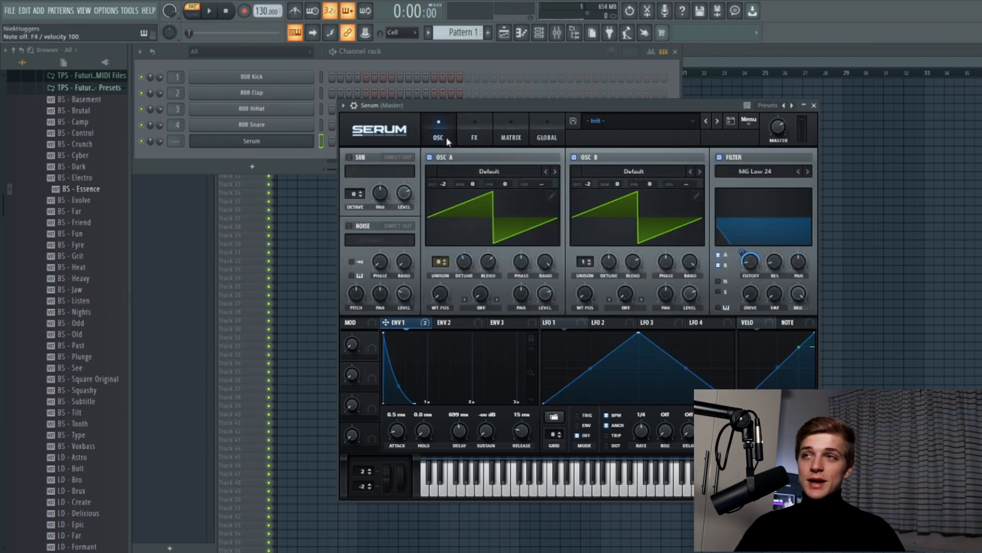